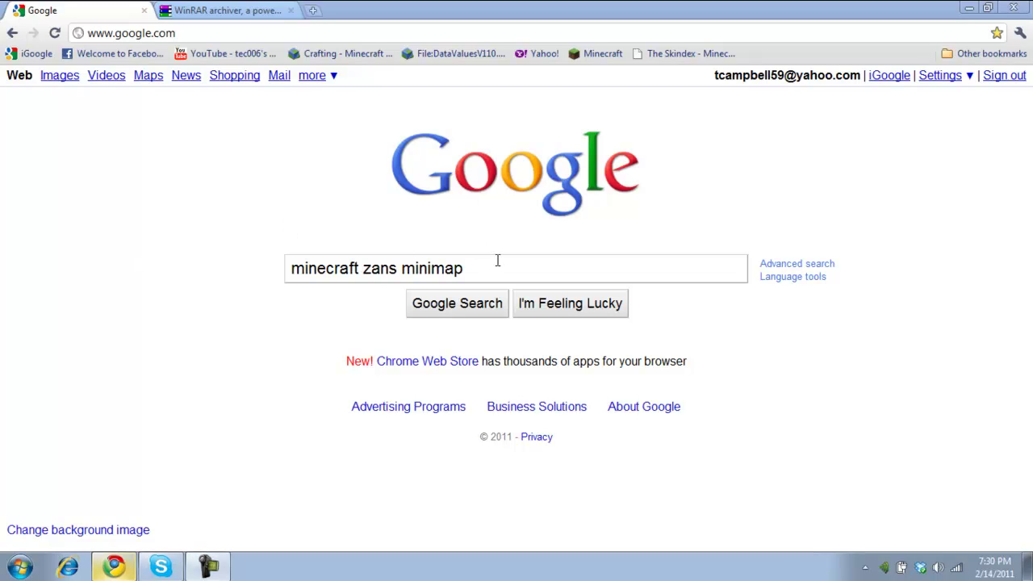
# Step: Switch to the Minecraft launcher, log in with the saved account and load the existing singleplayer world
pyautogui.click(497, 258)
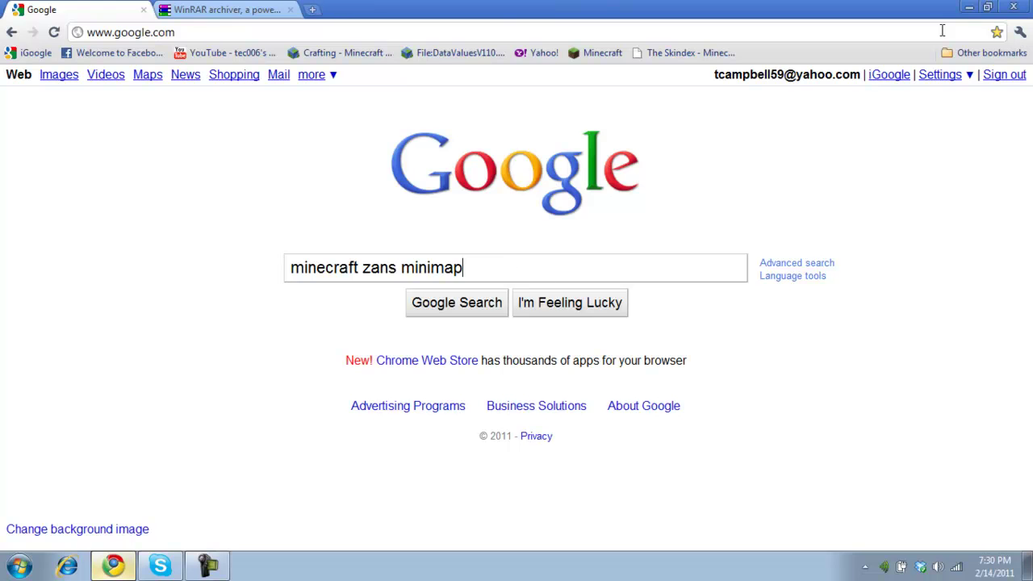
pyautogui.press('super+d')
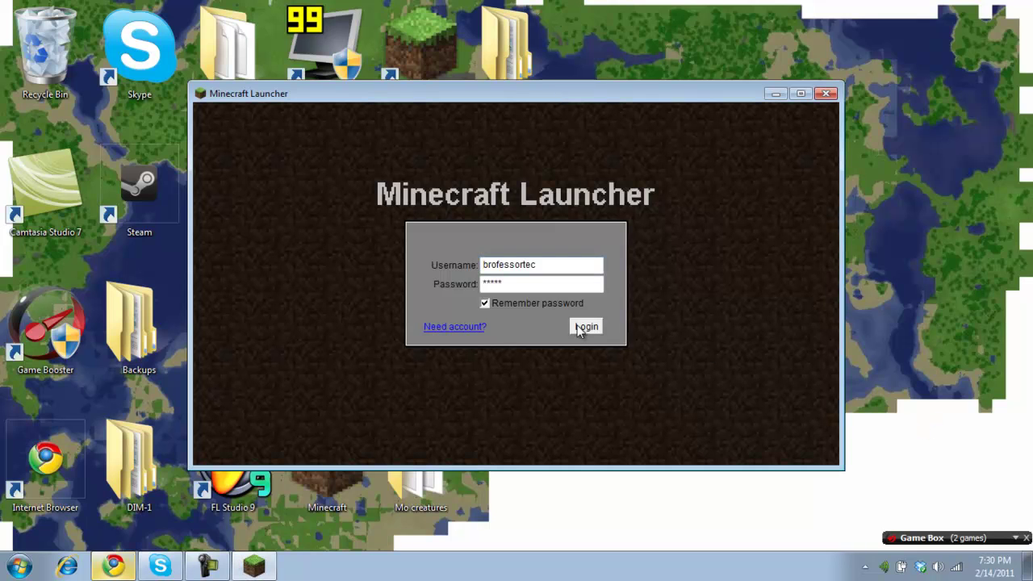
pyautogui.click(579, 329)
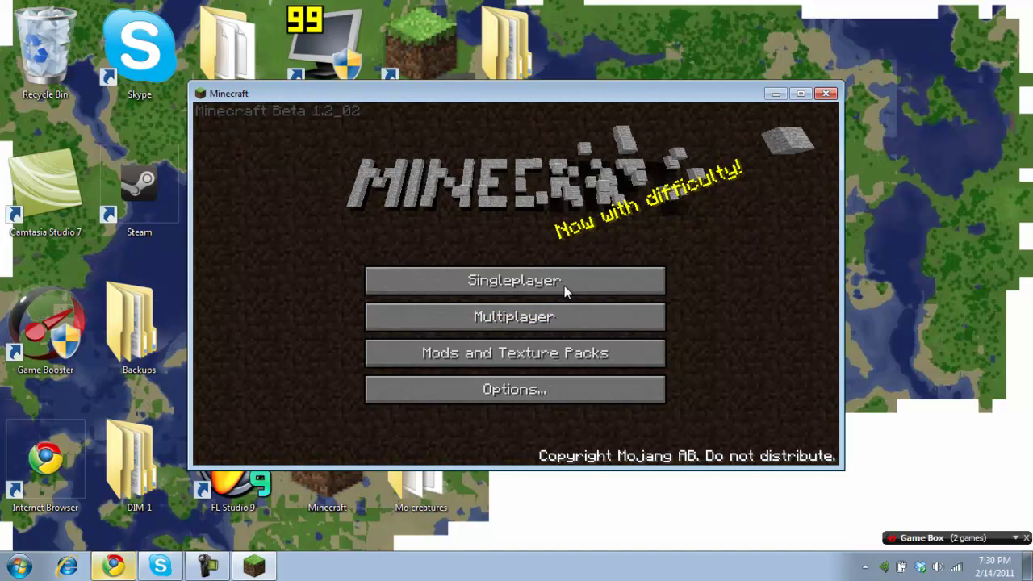
pyautogui.click(564, 286)
pyautogui.click(547, 179)
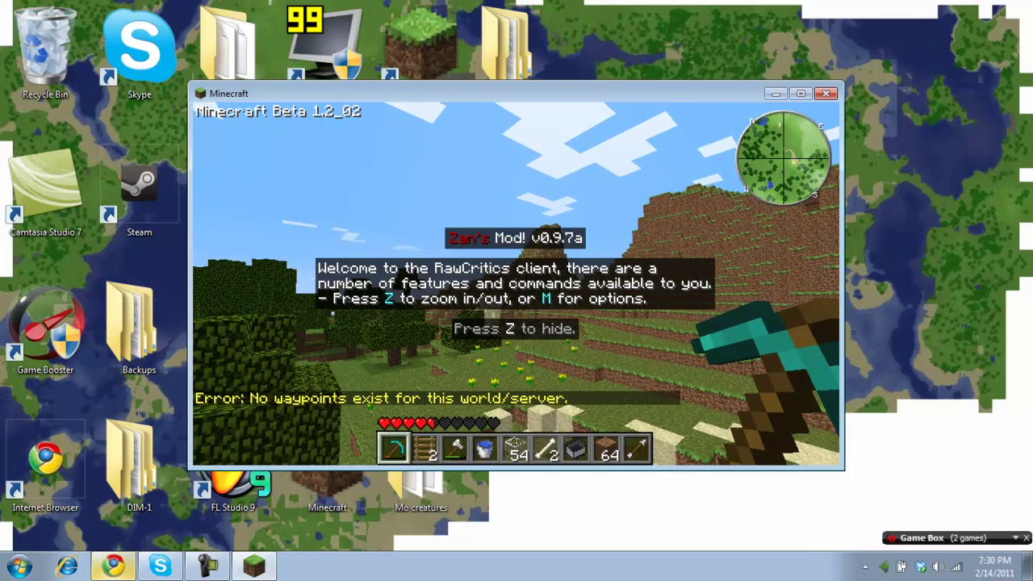
# Step: Dismiss the Zan's Mod welcome message and cycle the minimap through 2.0x, 4.0x, 0.5x and the enlarged map back to 1.0x
pyautogui.press('z')
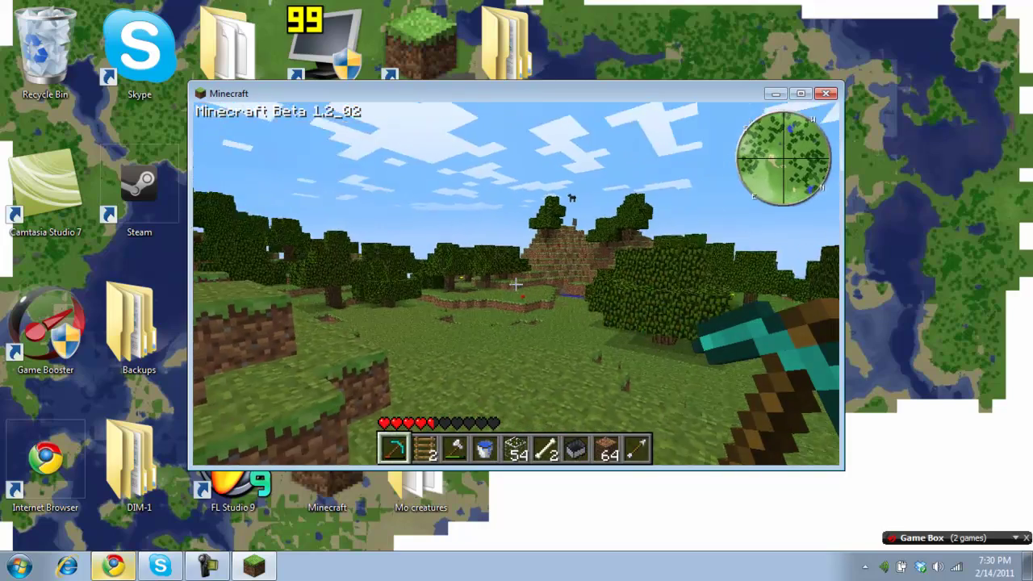
pyautogui.press('z')
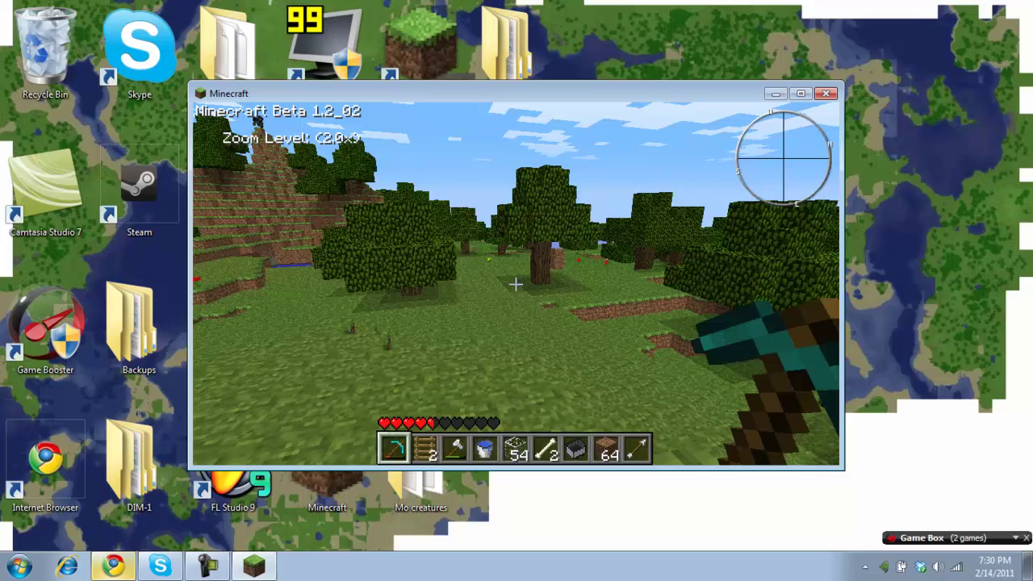
pyautogui.press('z')
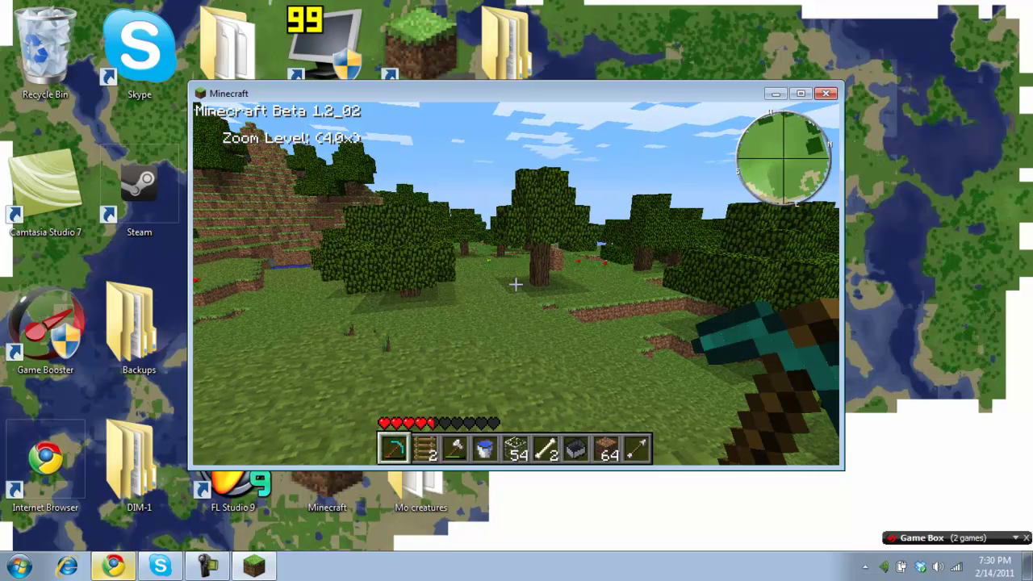
pyautogui.press('z')
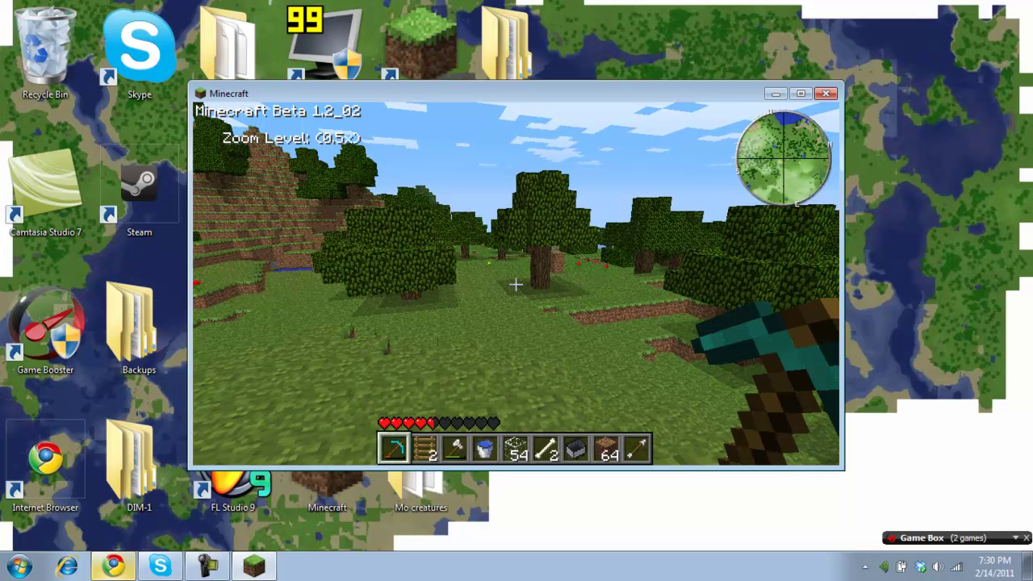
pyautogui.hotkey('ctrl', 'z')
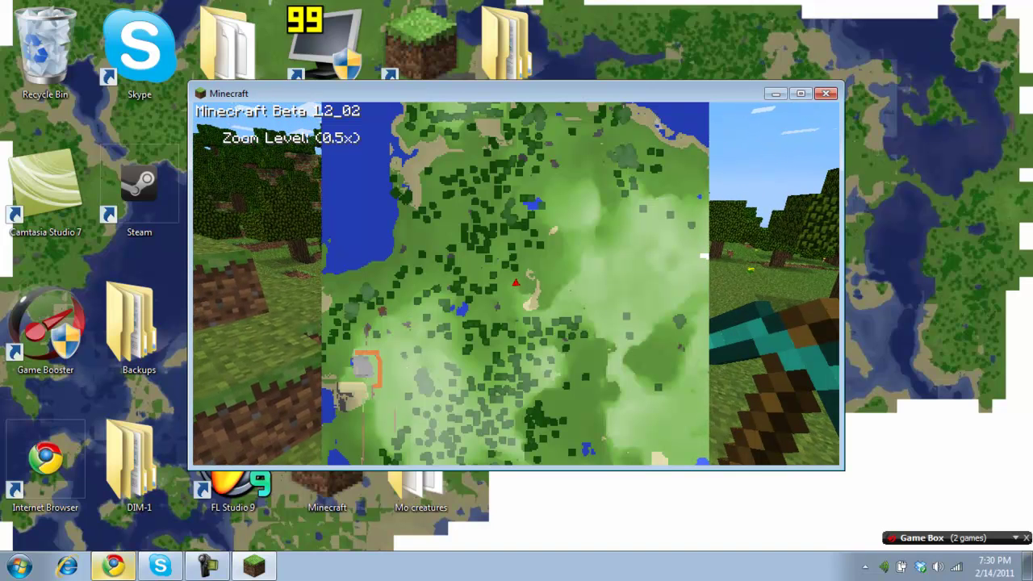
pyautogui.press('z')
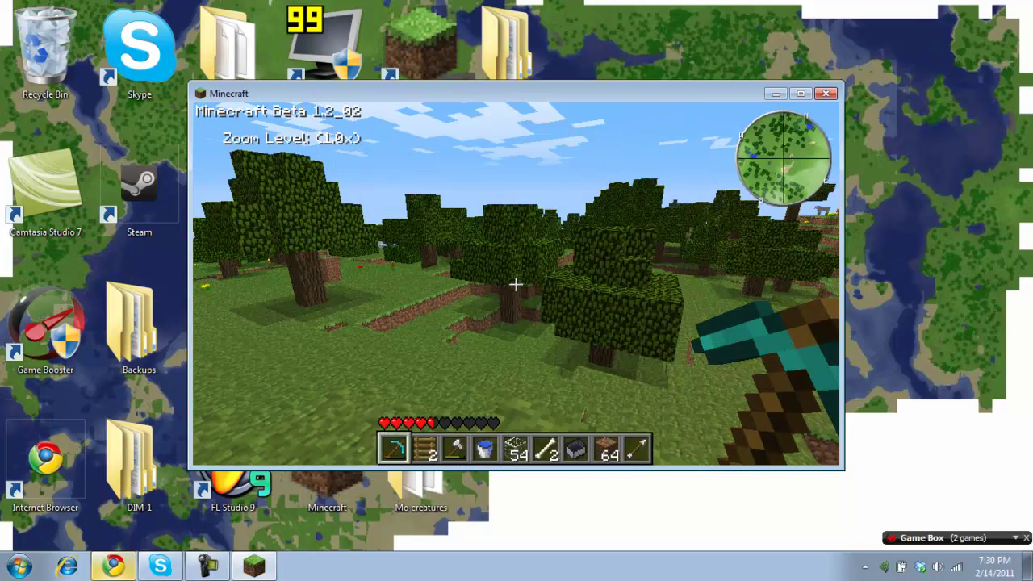
# Step: Add a waypoint named "here" at the current coordinates in the minimap options and return to the game
pyautogui.press('m')
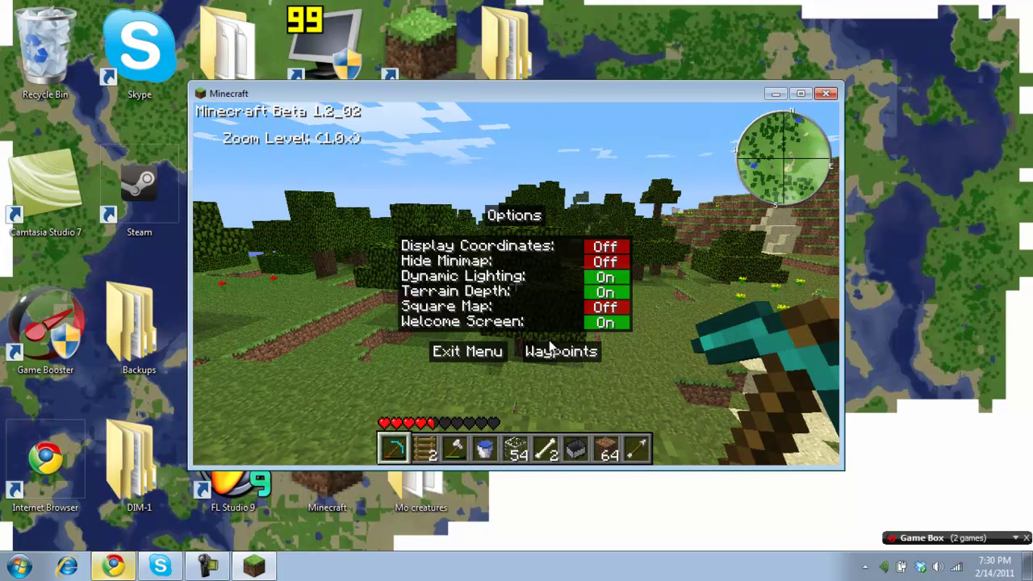
pyautogui.click(563, 353)
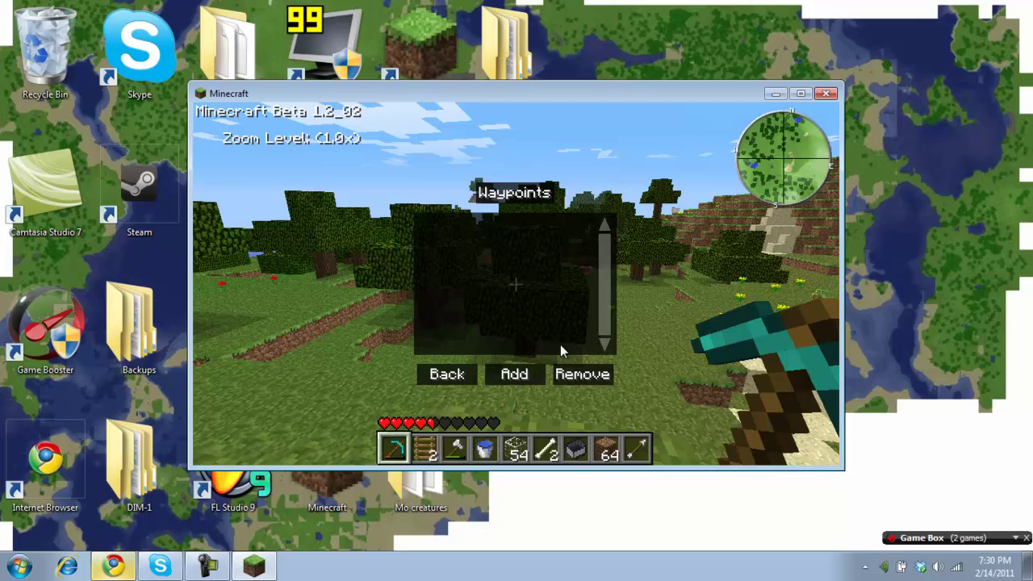
pyautogui.click(521, 375)
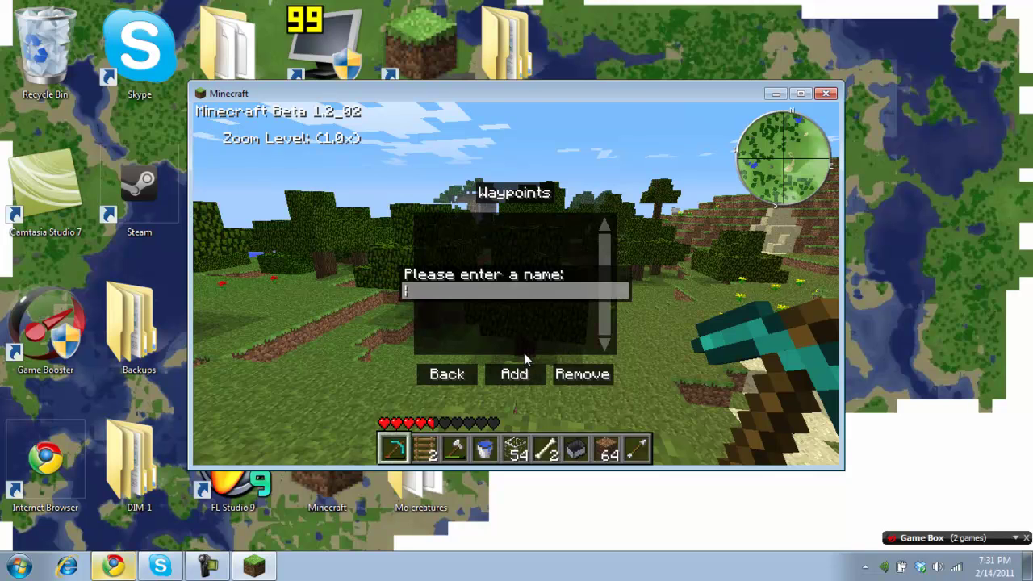
pyautogui.write('here')
pyautogui.press('BackSpace')
pyautogui.write('e')
pyautogui.press('Return')
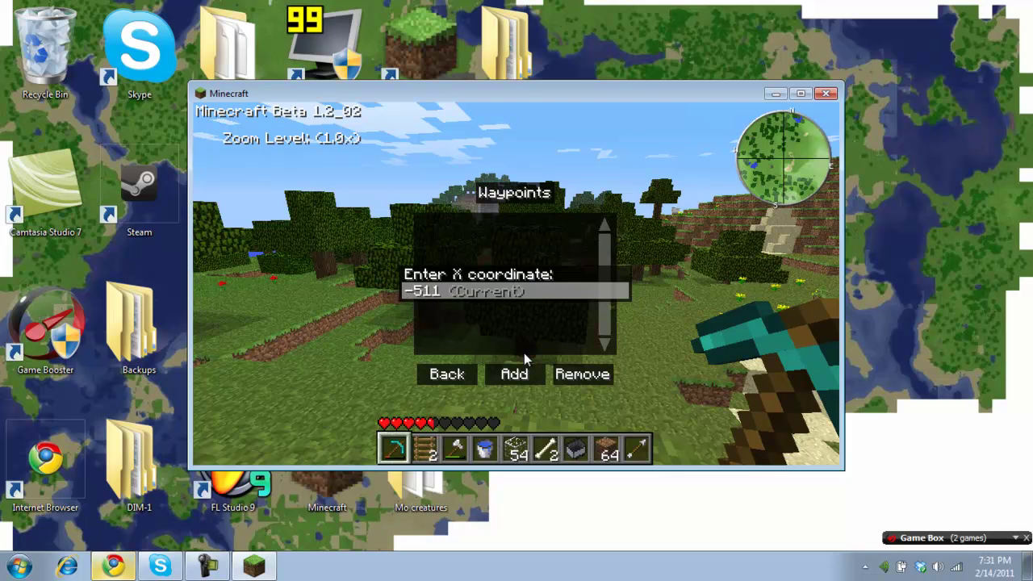
pyautogui.press('Return')
pyautogui.press('Return')
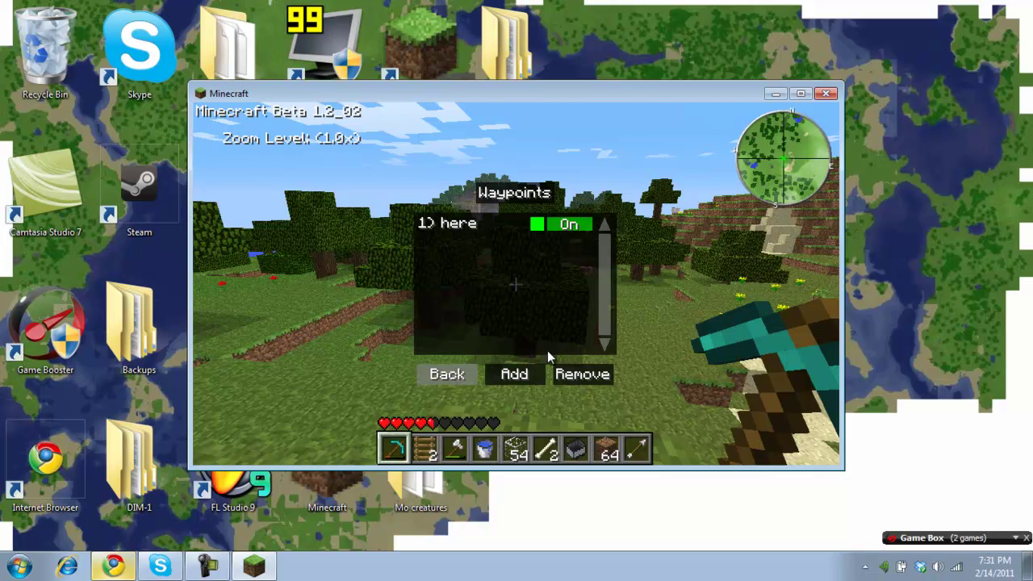
pyautogui.click(460, 376)
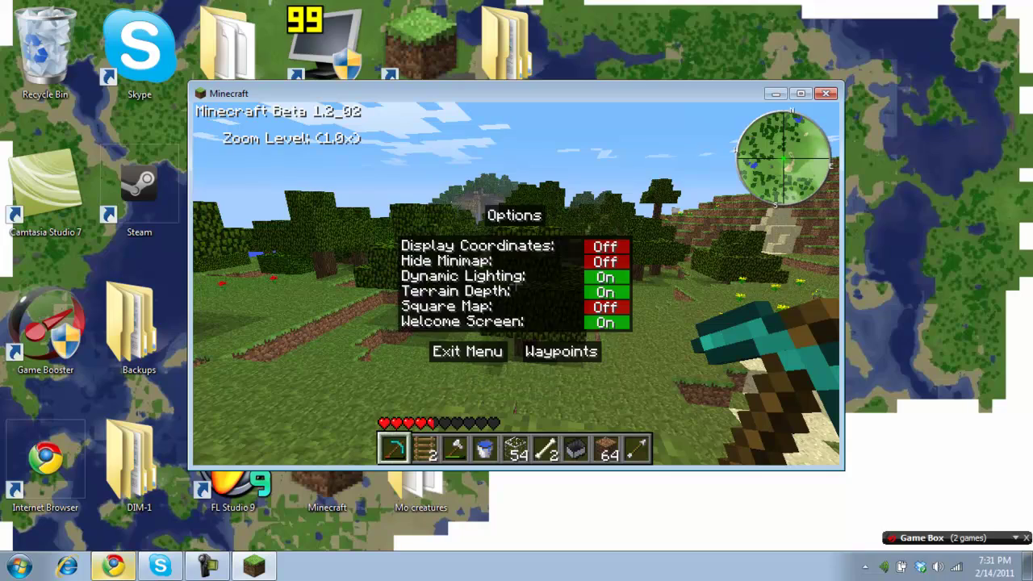
pyautogui.click(467, 352)
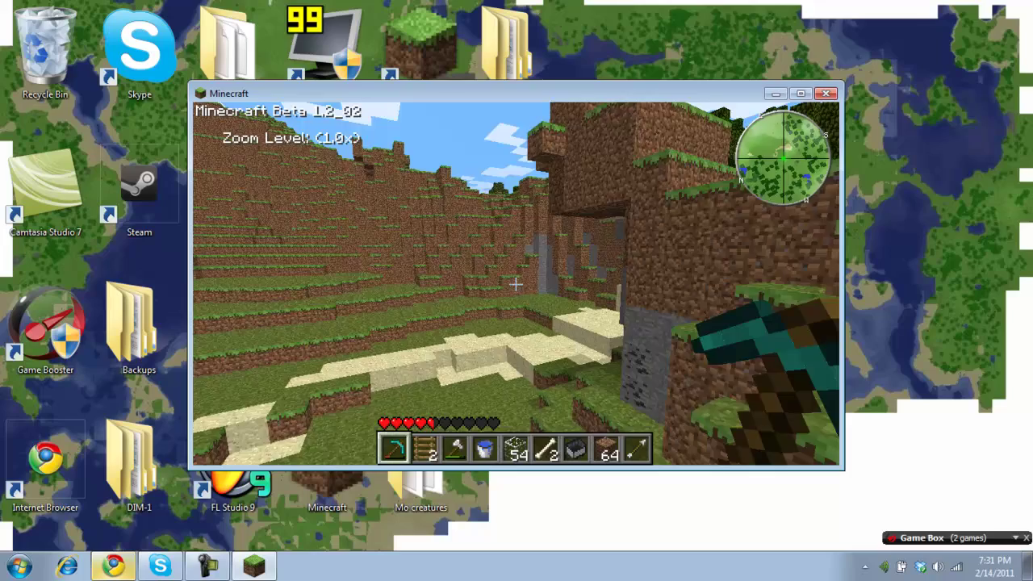
# Step: Walk away from the "here" waypoint through the trees and examine how its marker moves on the minimap
pyautogui.press('2')
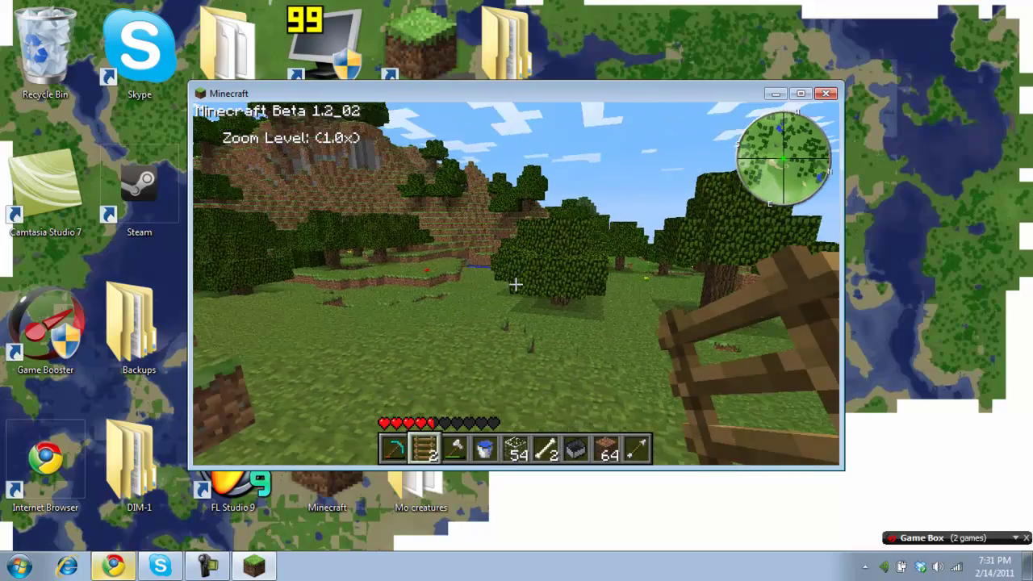
pyautogui.press('1')
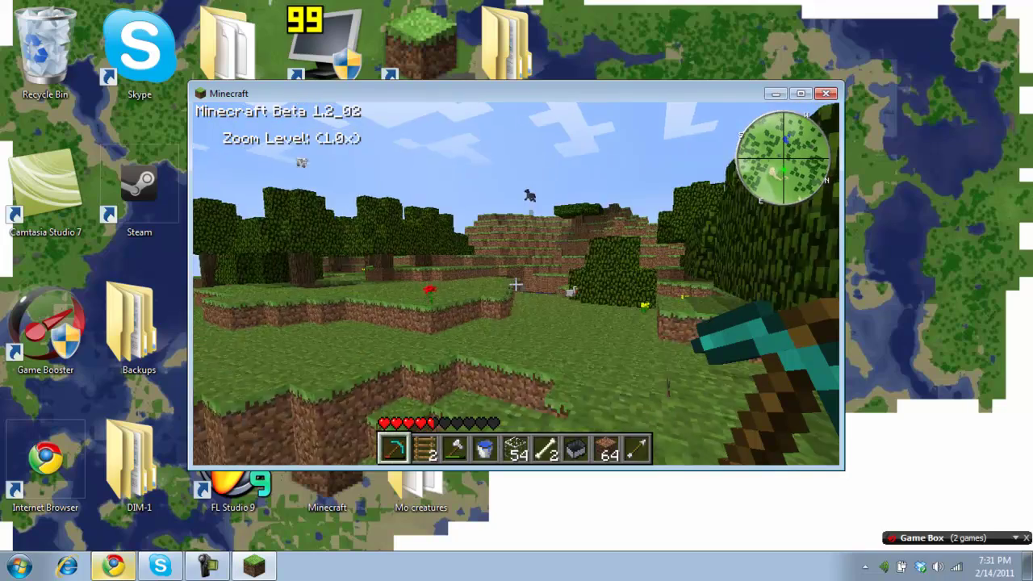
pyautogui.press('w')
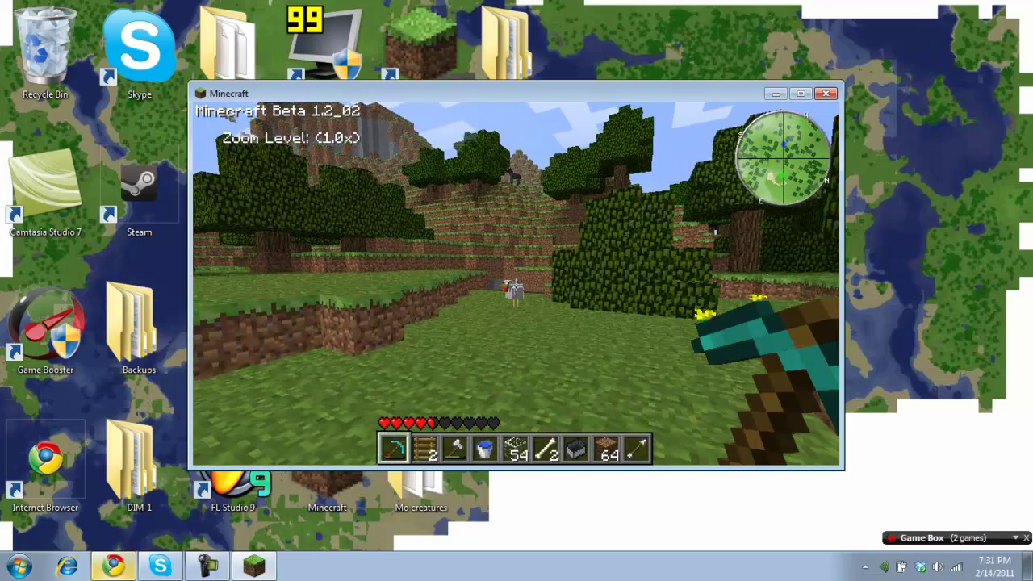
pyautogui.press('w')
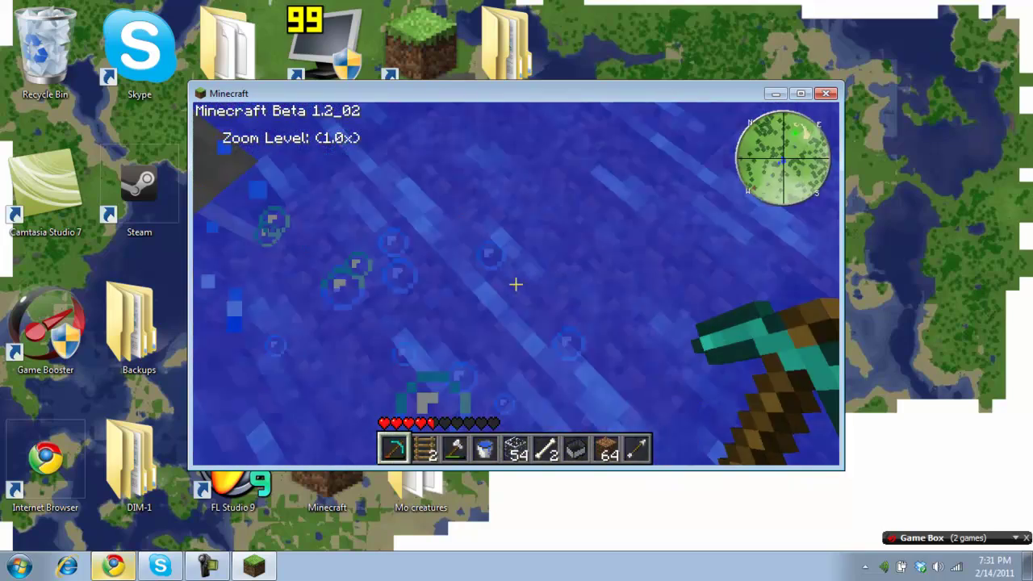
pyautogui.press('w')
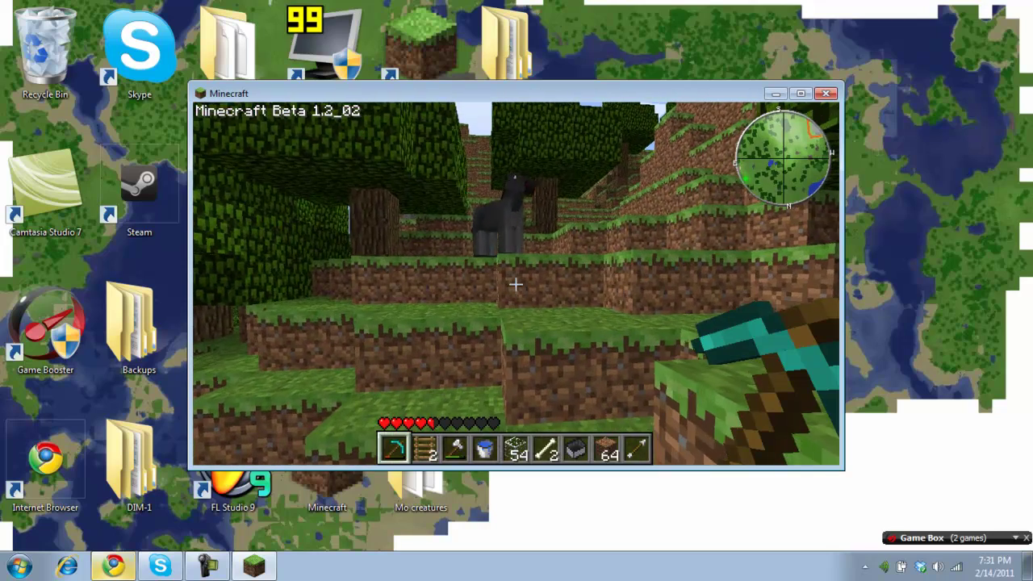
pyautogui.press('e')
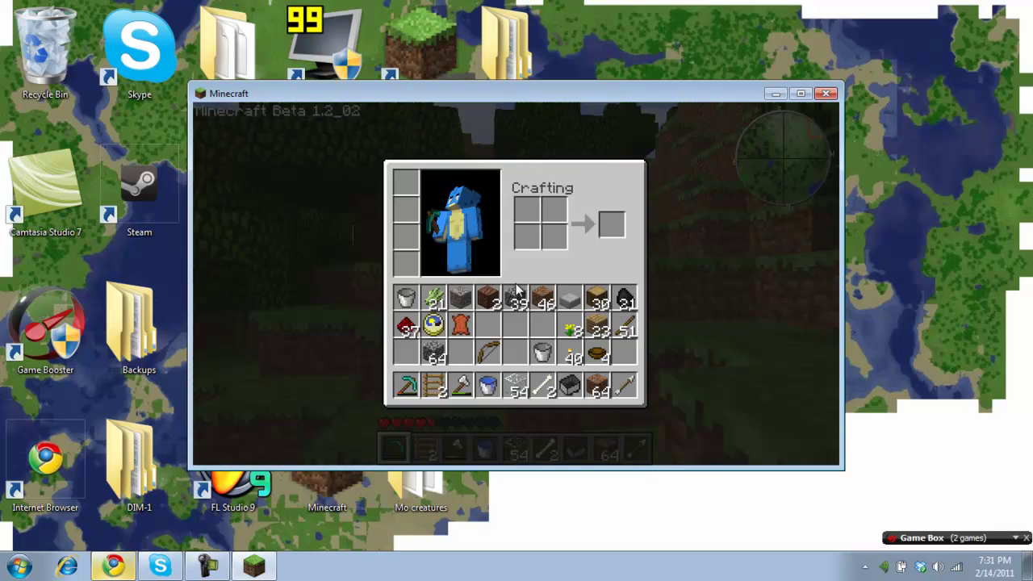
pyautogui.press('e')
pyautogui.scroll(1, 515, 284)
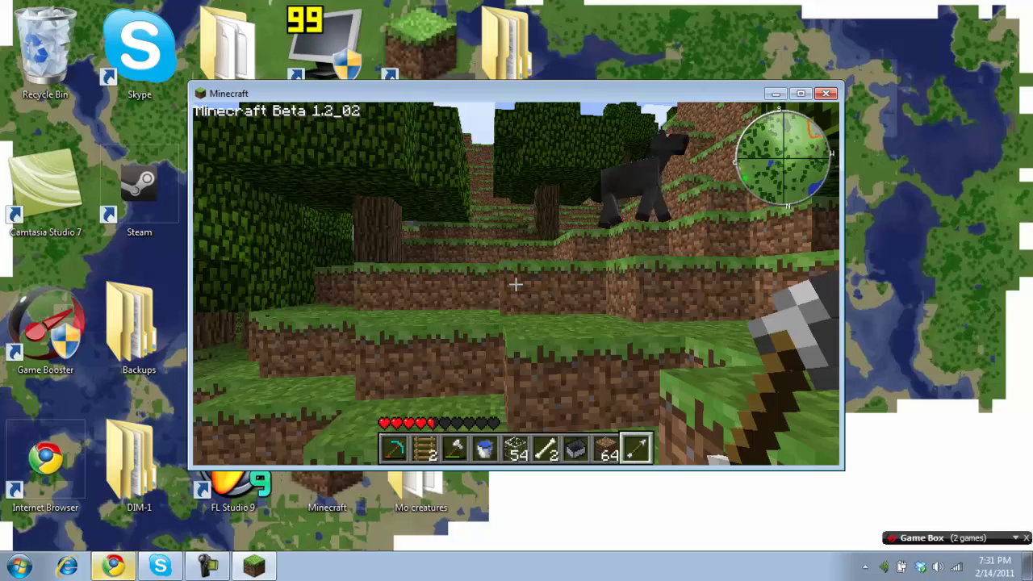
pyautogui.scroll(-1, 516, 284)
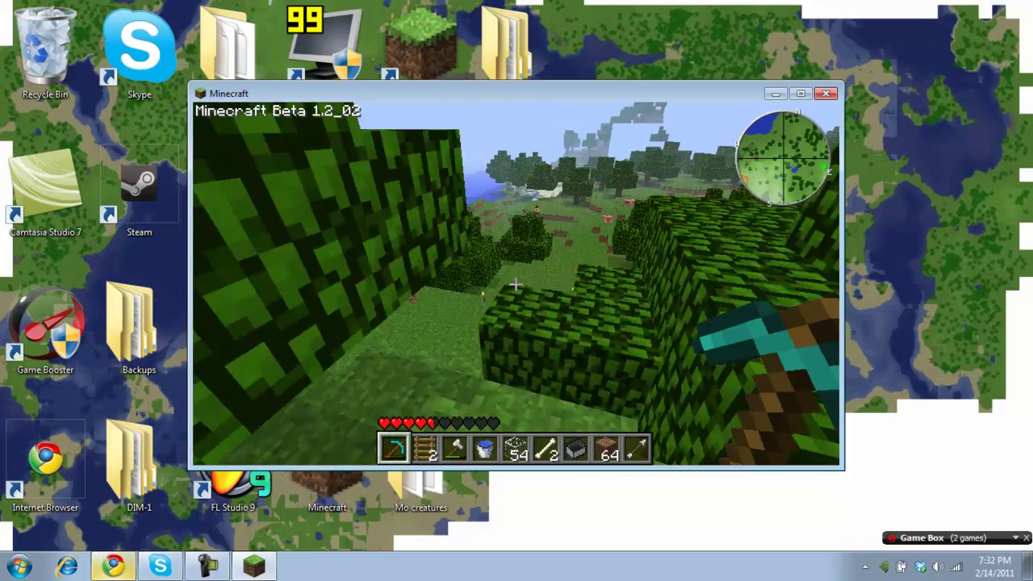
# Step: Walk downhill and along the coast toward the sandy area to examine how the minimap tracks the terrain
pyautogui.press('w')
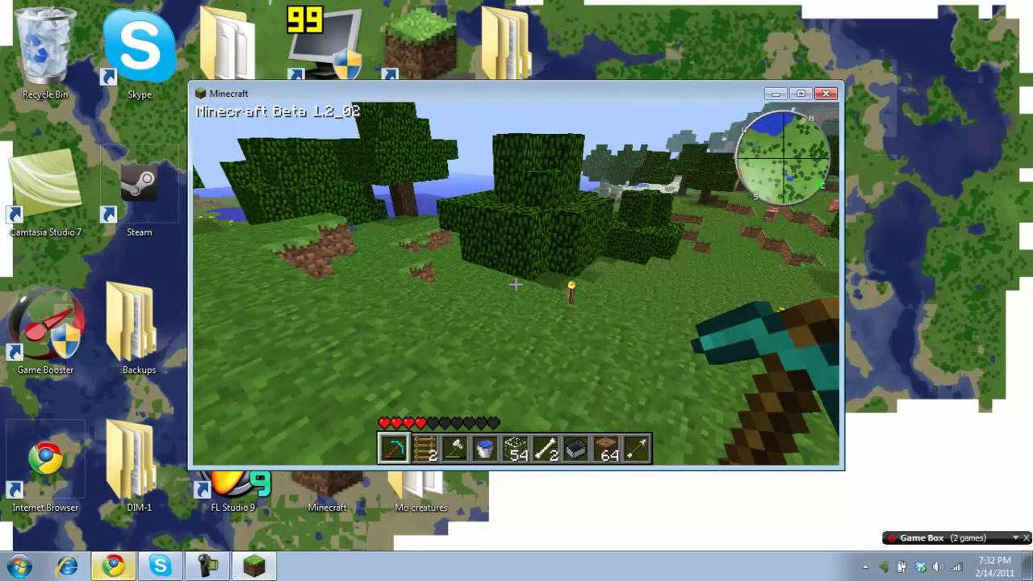
pyautogui.press('w')
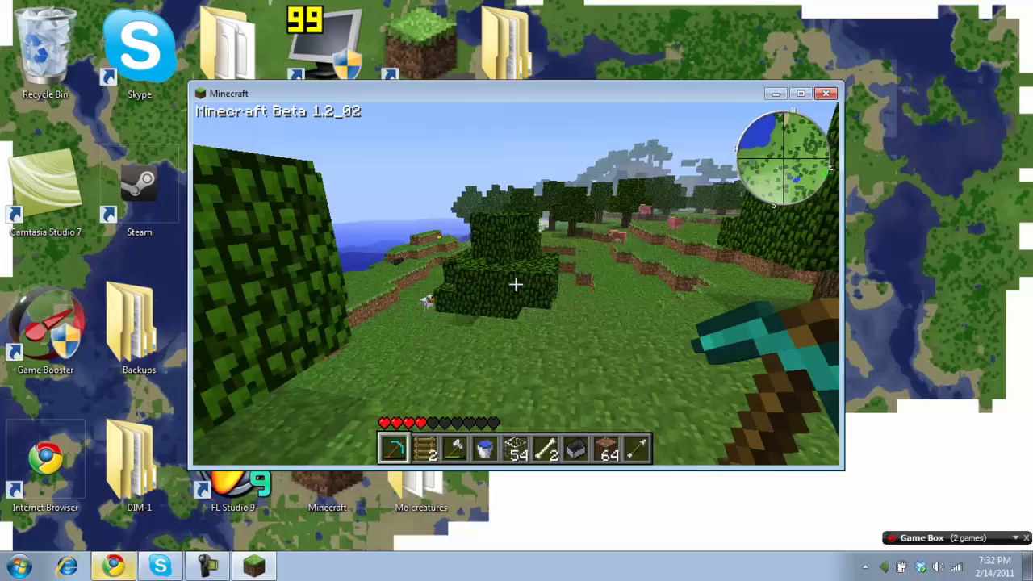
pyautogui.press('w')
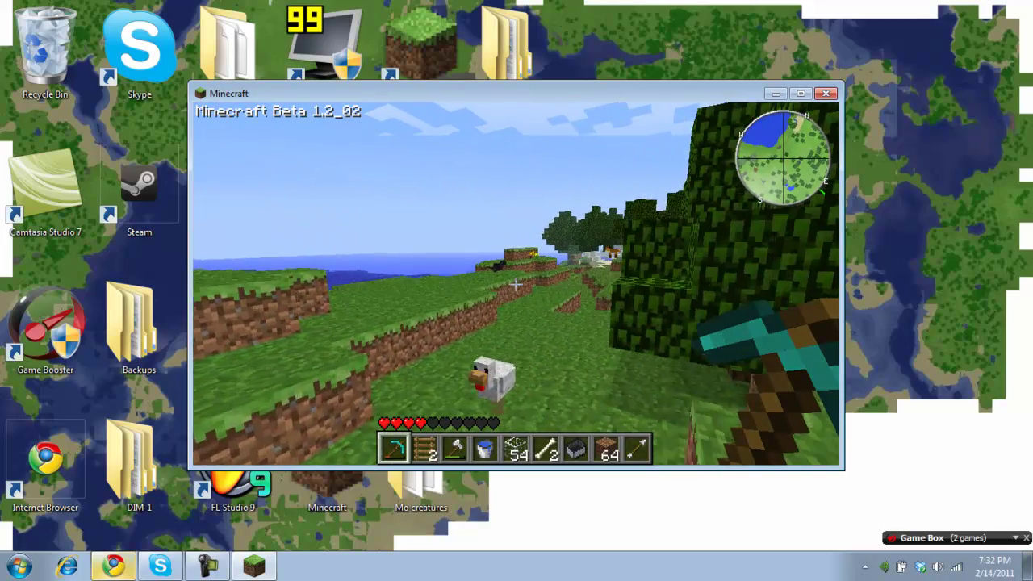
pyautogui.press('w')
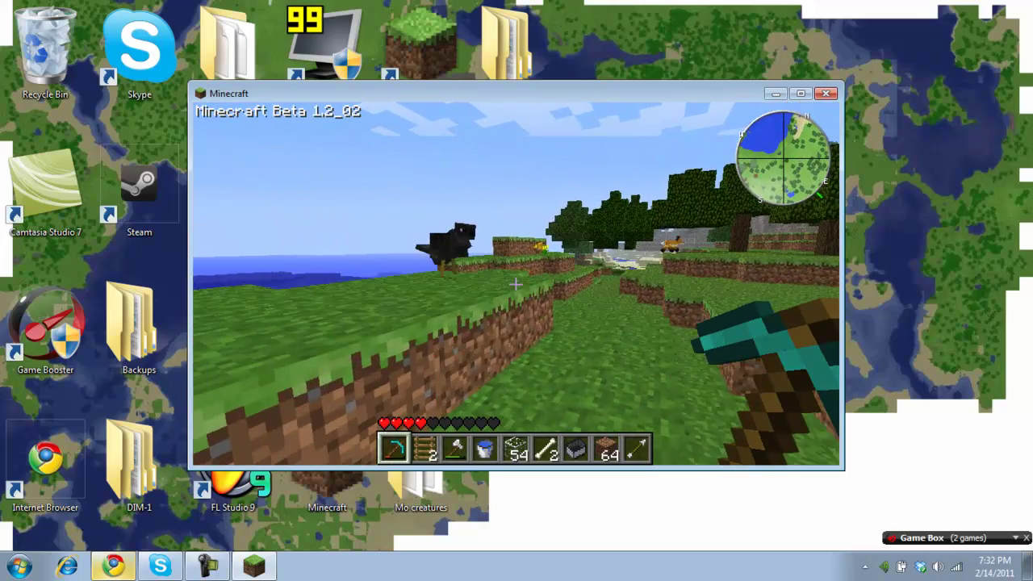
pyautogui.press('w')
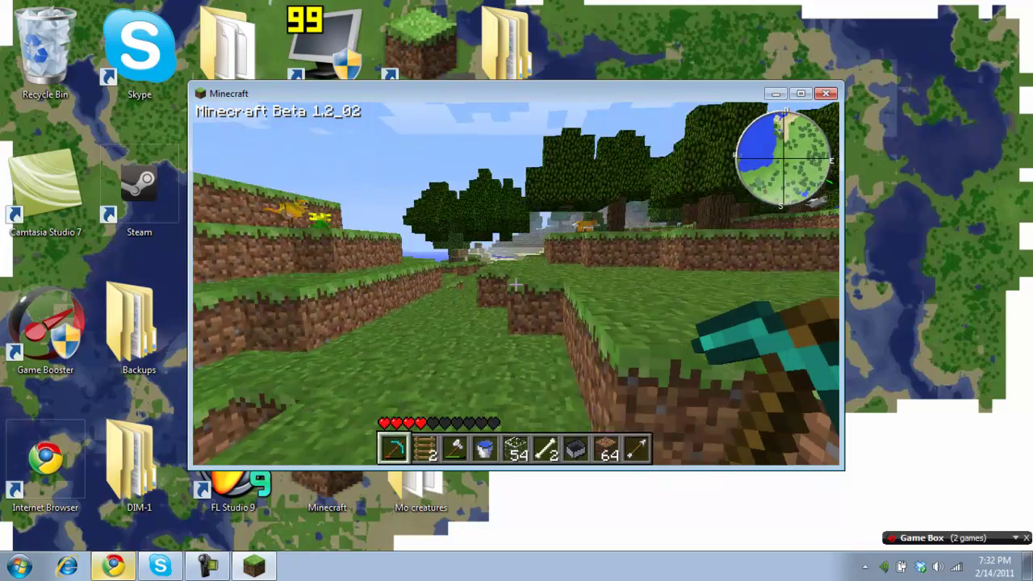
pyautogui.press('w')
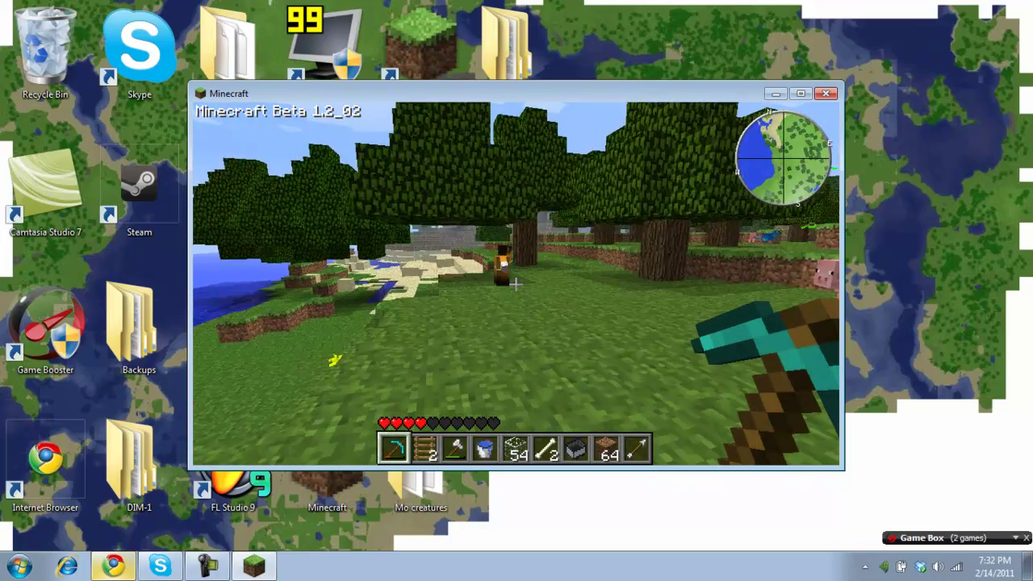
pyautogui.press('w')
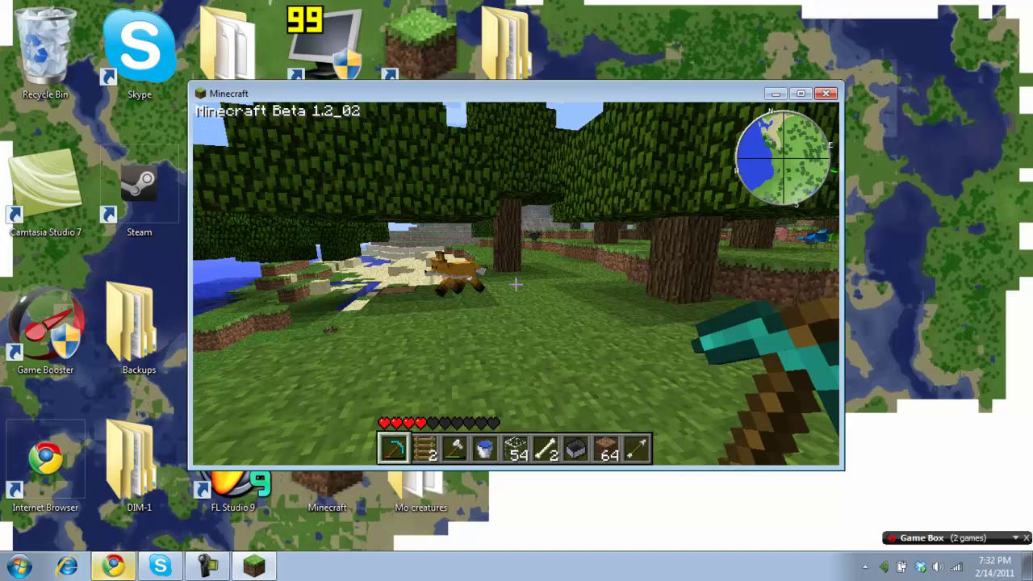
# Step: Save and quit the world, switch to Chrome and search Google for "minecraft zans minimap"
pyautogui.press('Escape')
pyautogui.click(520, 286)
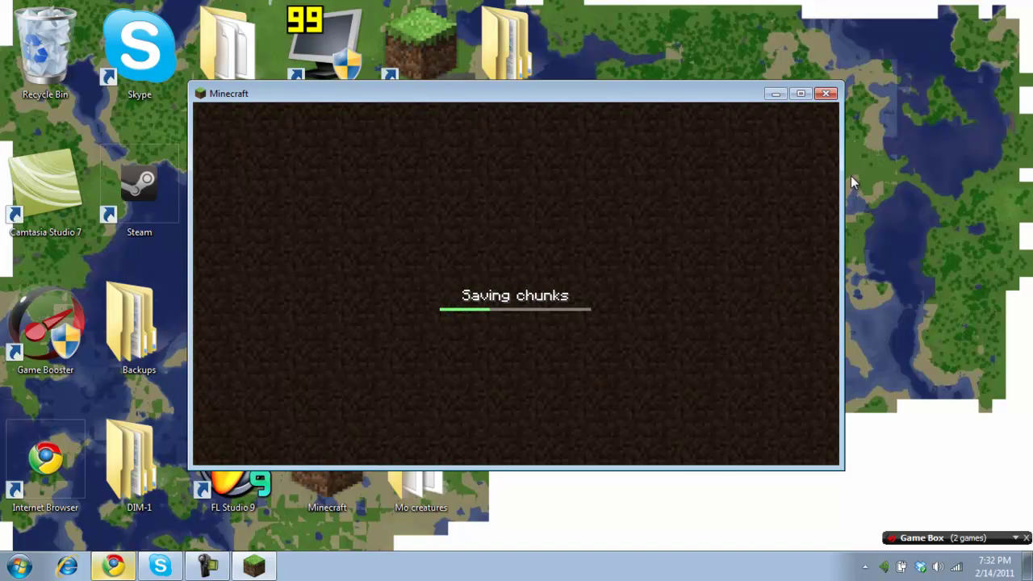
pyautogui.click(113, 566)
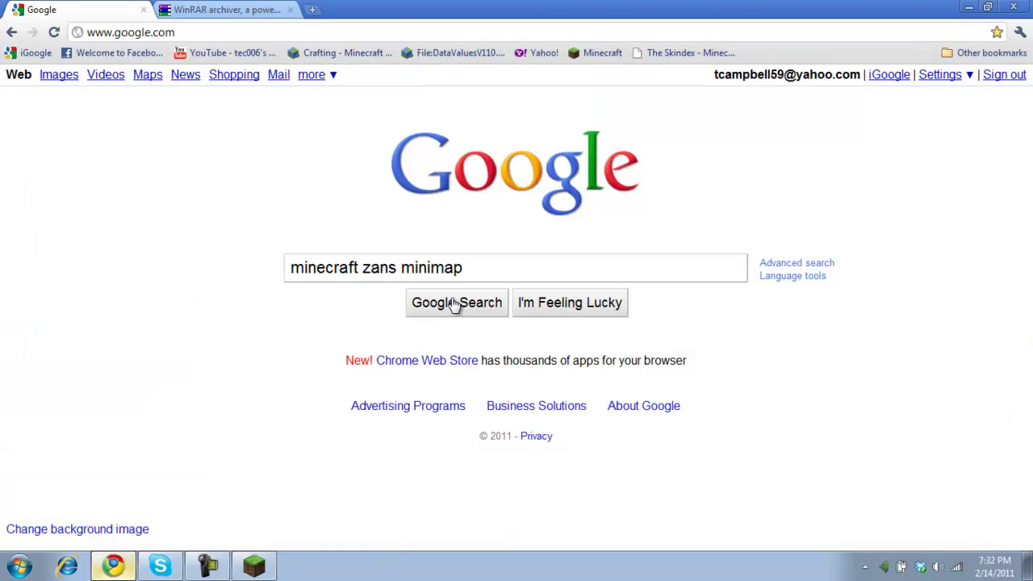
pyautogui.click(455, 304)
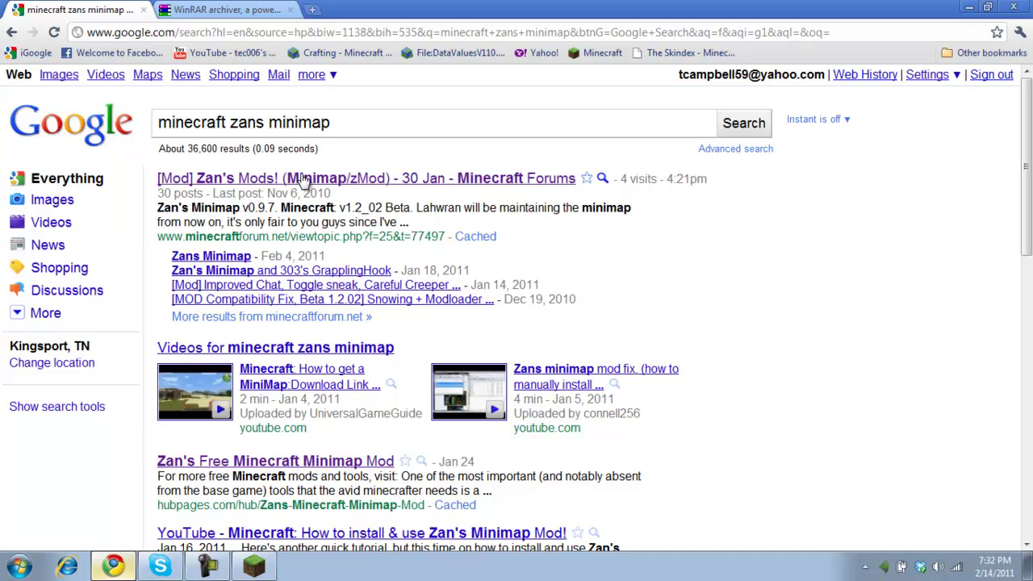
# Step: Open the Zan's Mods (Minimap/zMod) forum thread from the search results and close the Minecraft game window
pyautogui.click(302, 178)
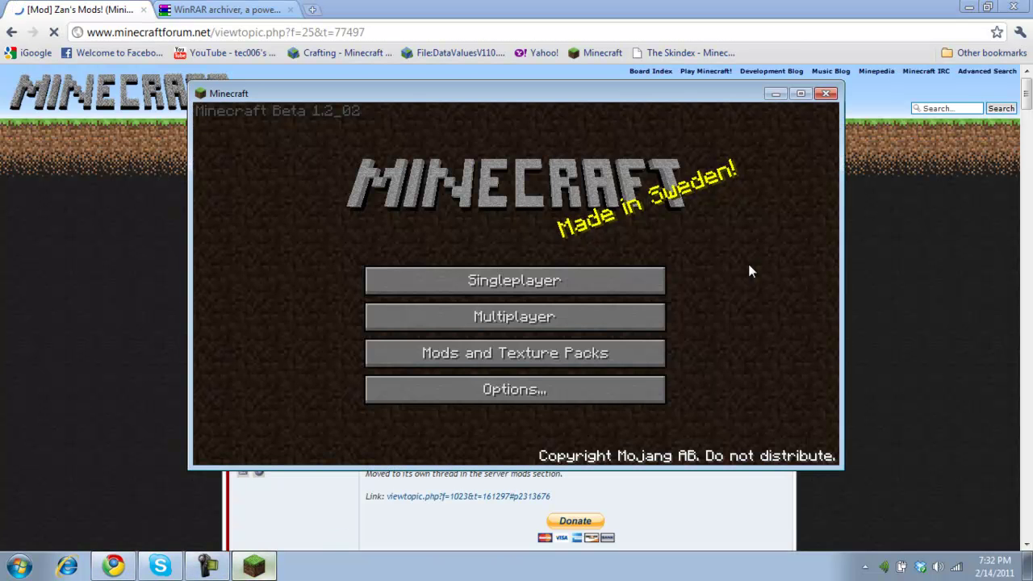
pyautogui.click(826, 94)
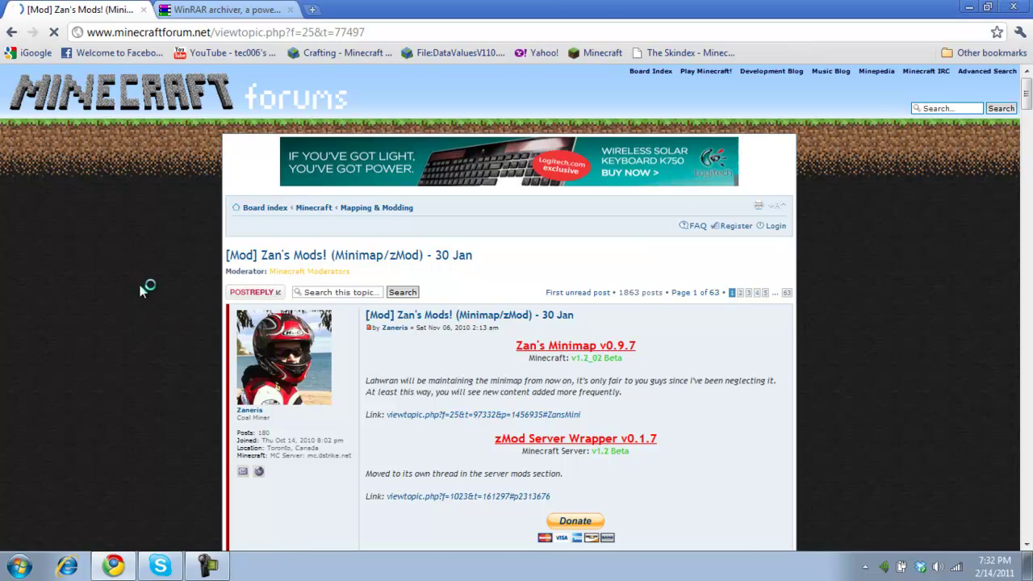
# Step: Follow the thread's link to Zan's Minimap, download the ZanMinimap0.9.7a zip and open the archive
pyautogui.scroll(-2, 145, 275)
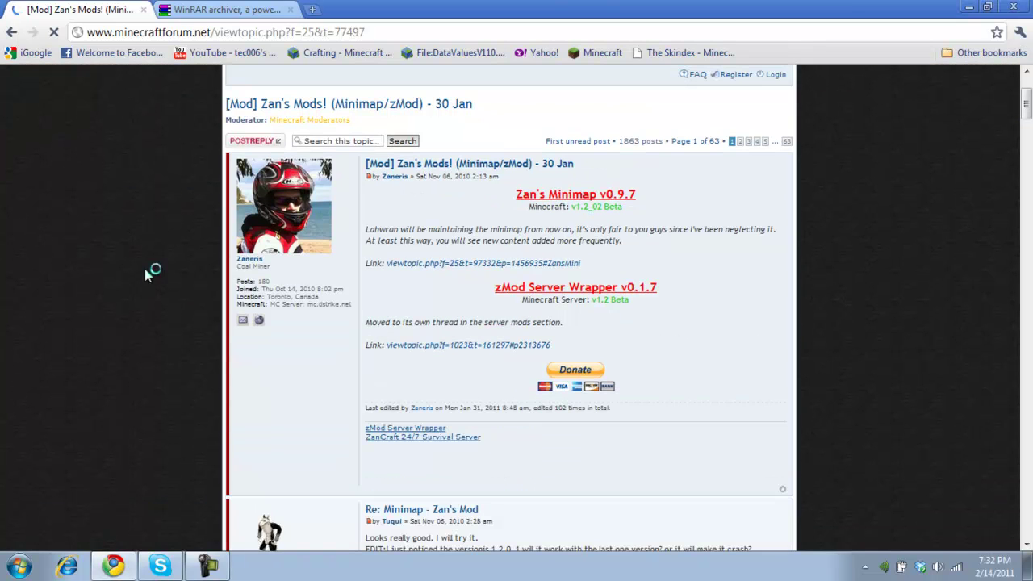
pyautogui.click(430, 263)
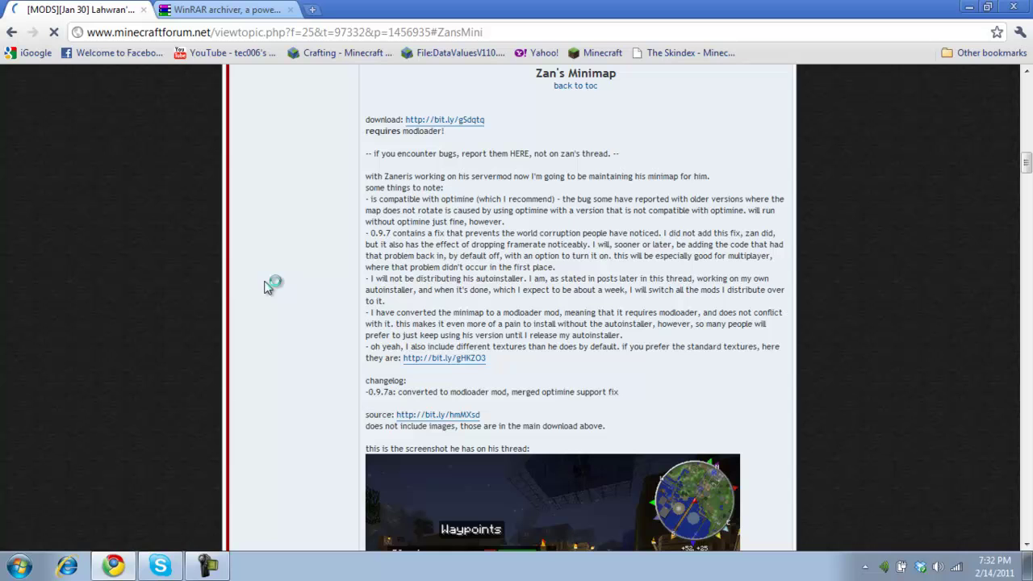
pyautogui.click(423, 123)
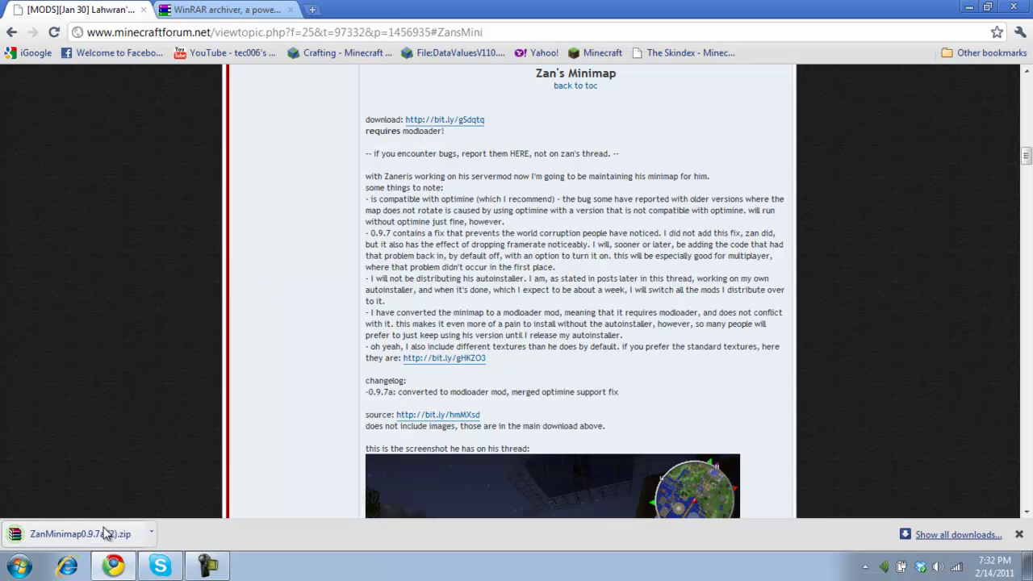
pyautogui.click(102, 539)
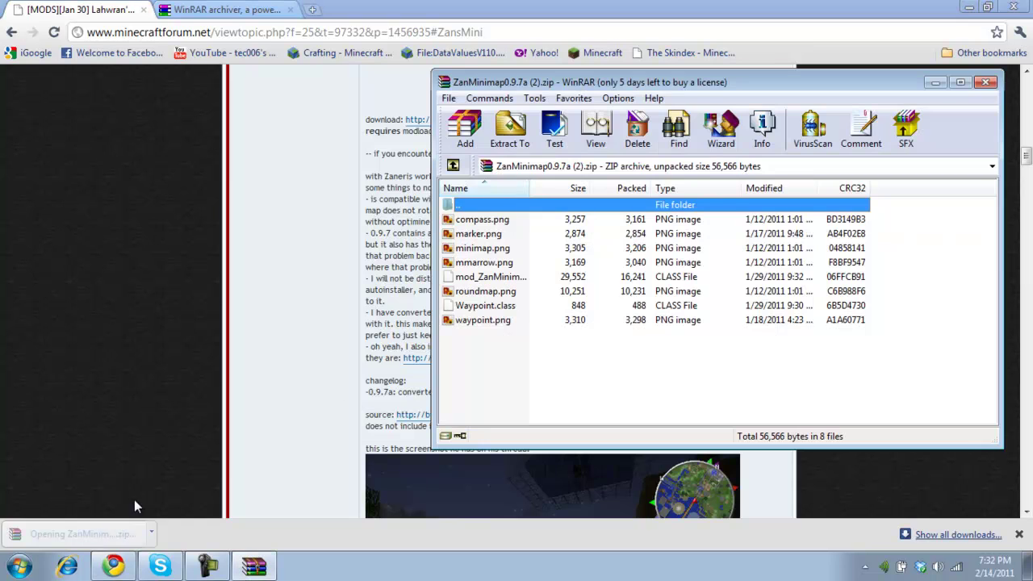
# Step: Minimize the open windows and create a new desktop folder named "Youtube Mods"
pyautogui.click(972, 11)
pyautogui.click(969, 6)
pyautogui.click(938, 74)
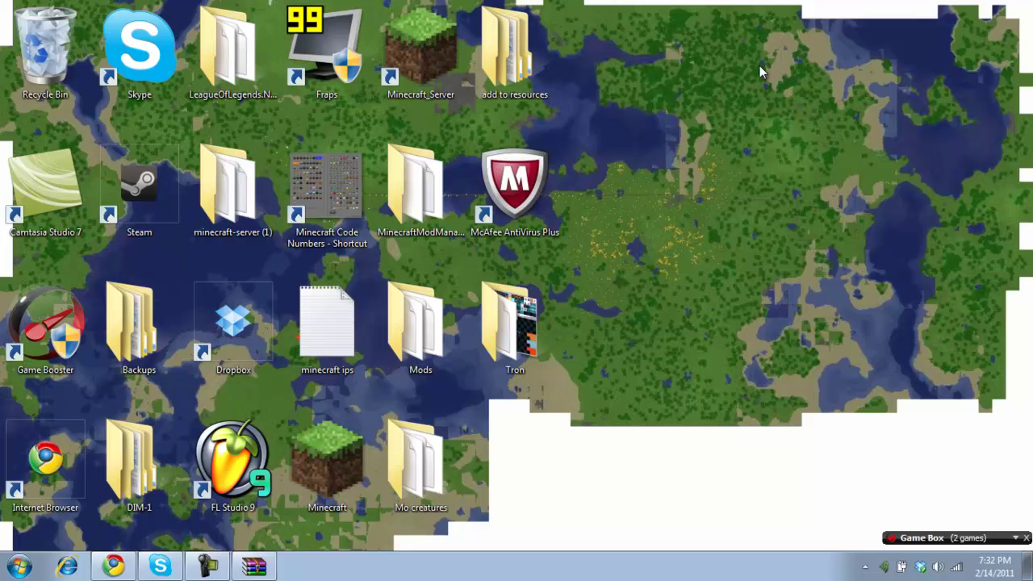
pyautogui.rightClick(739, 57)
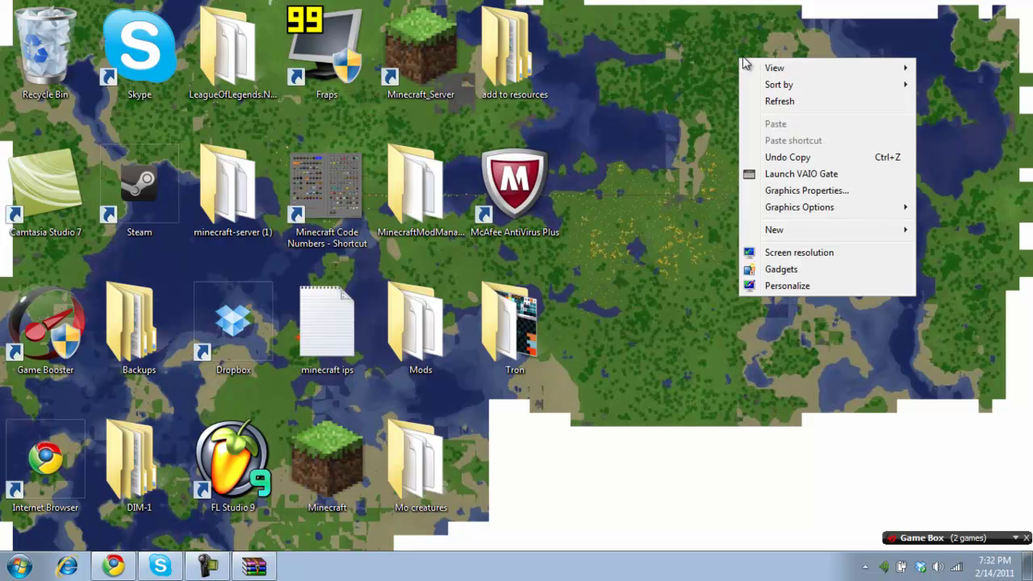
pyautogui.moveTo(796, 229)
pyautogui.click(693, 229)
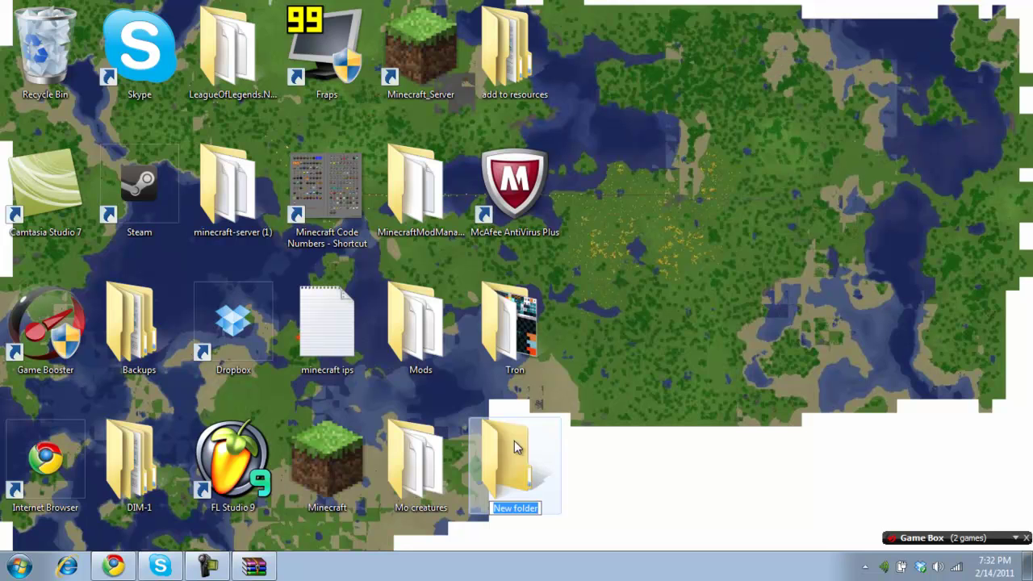
pyautogui.write('Youtube Mods')
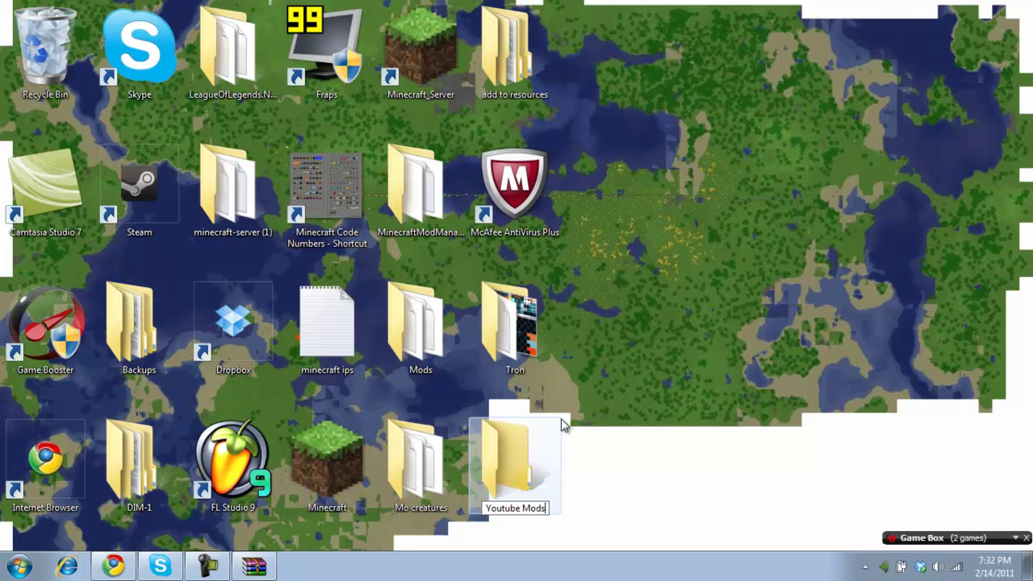
pyautogui.press('Return')
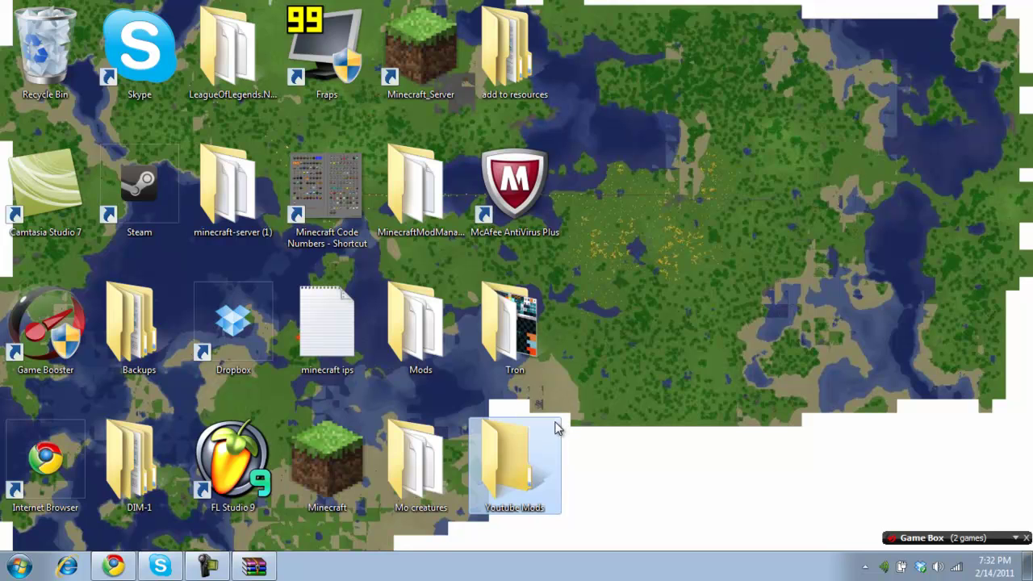
# Step: Switch to the WinRAR website in Chrome and download the English 64-bit WinRAR 4.00 beta installer, keeping the file despite the warning
pyautogui.click(246, 568)
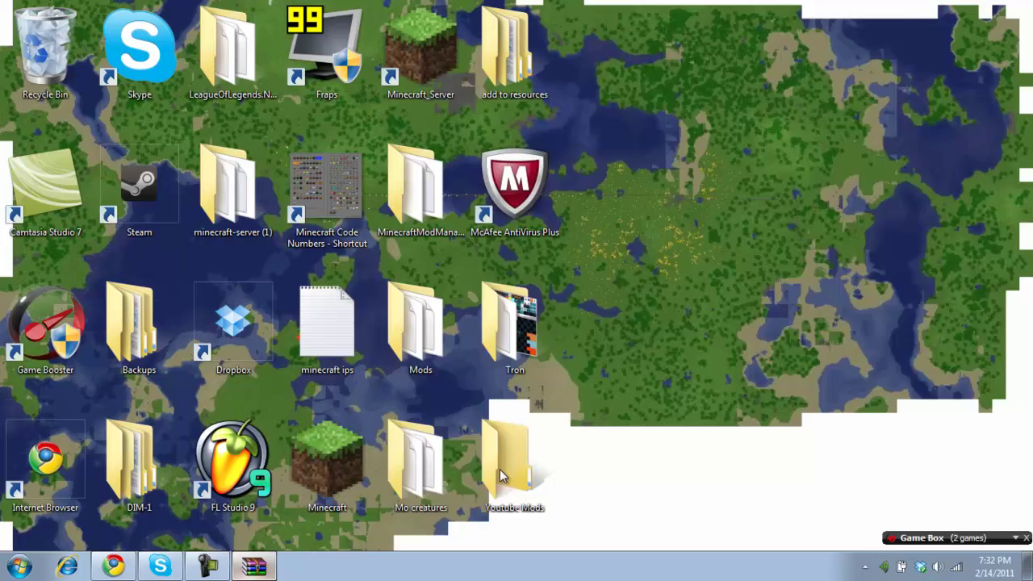
pyautogui.click(121, 566)
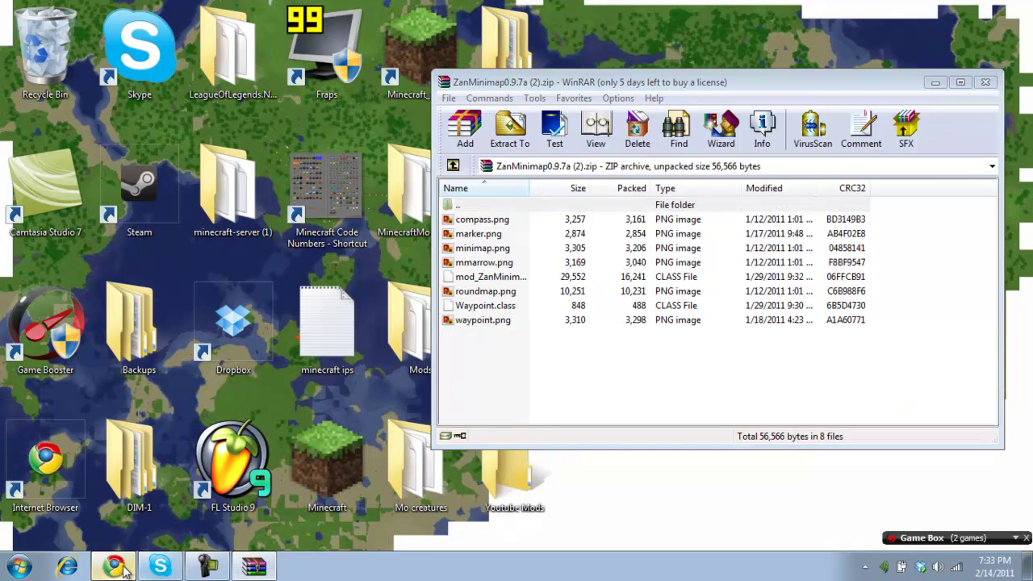
pyautogui.click(240, 9)
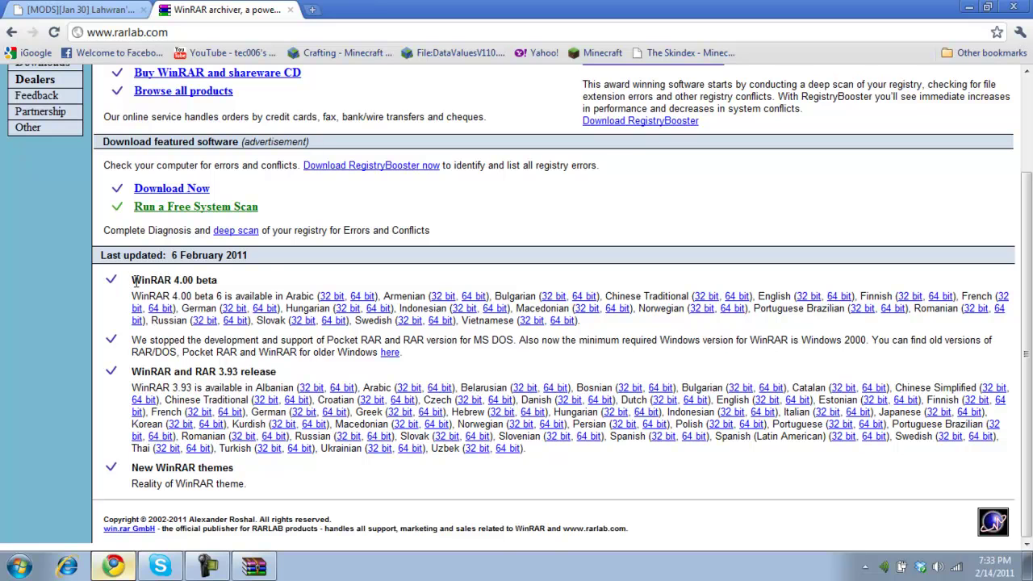
pyautogui.moveTo(135, 280); pyautogui.dragTo(282, 278)
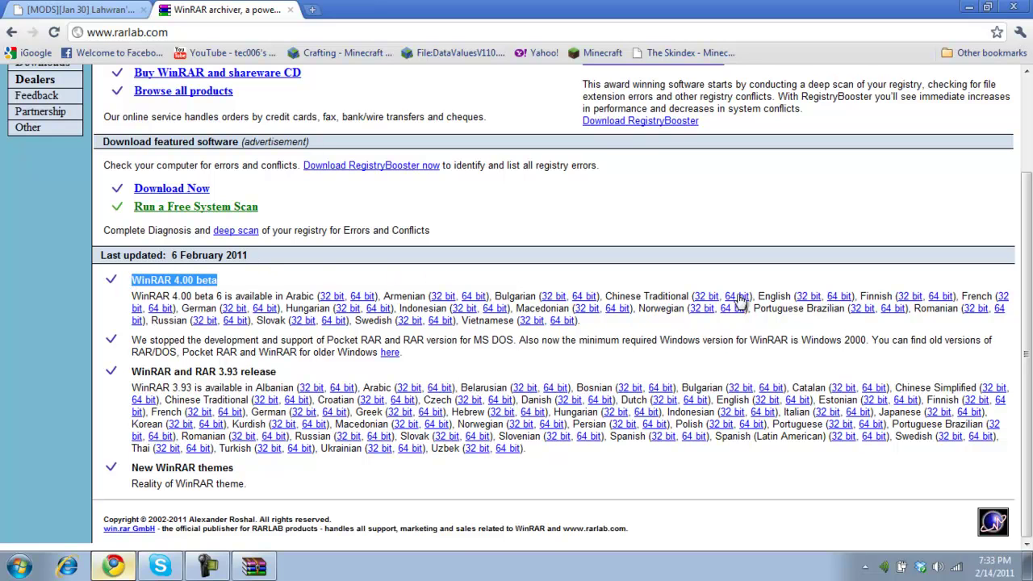
pyautogui.click(839, 297)
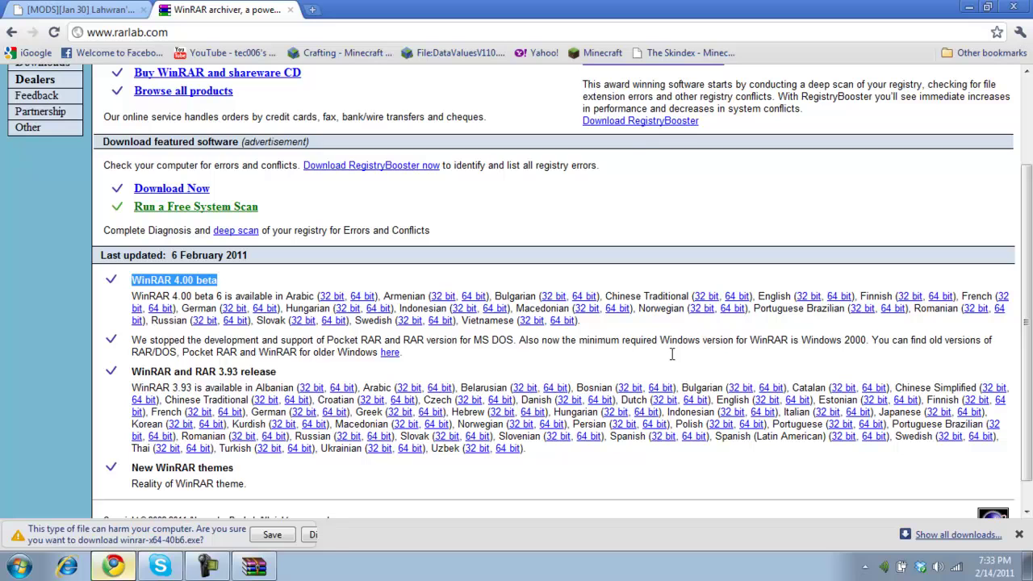
pyautogui.click(256, 535)
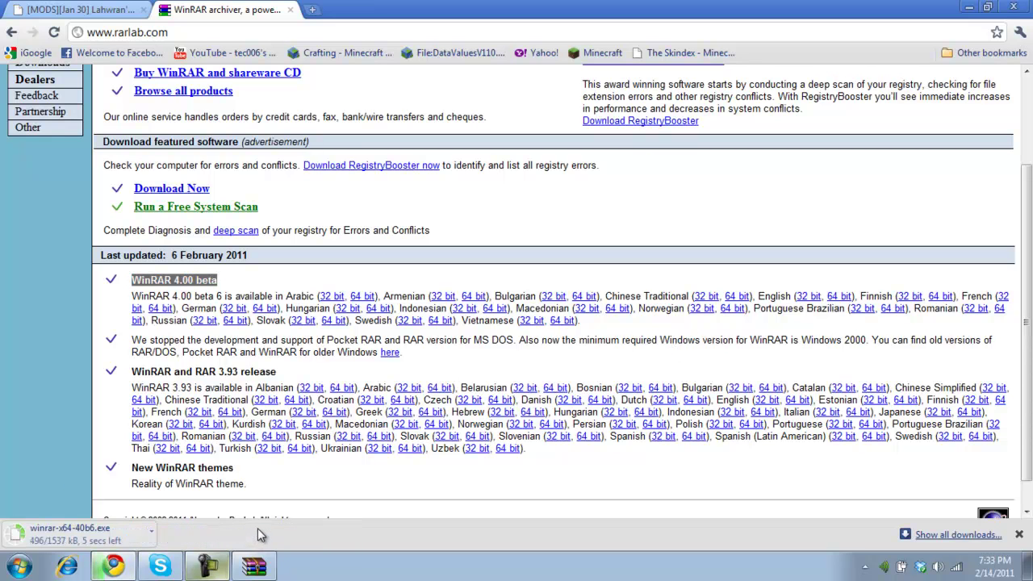
# Step: Launch the downloaded WinRAR installer, look over its introduction, and close both the installer and the WinRAR website without installing
pyautogui.click(108, 538)
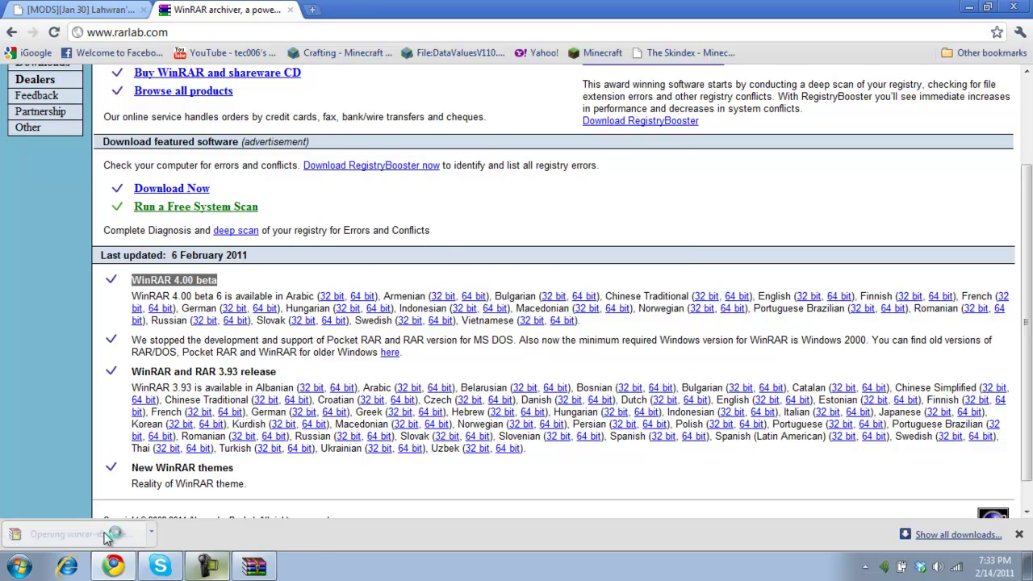
pyautogui.click(601, 297)
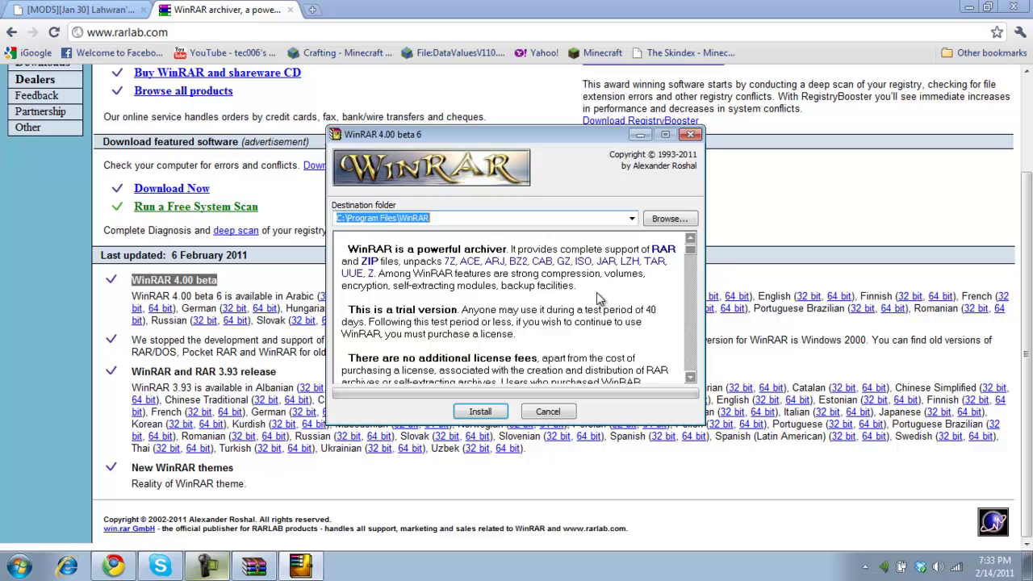
pyautogui.moveTo(692, 251)
pyautogui.mouseDown()
pyautogui.moveTo(687, 407)
pyautogui.moveTo(687, 238)
pyautogui.mouseUp()
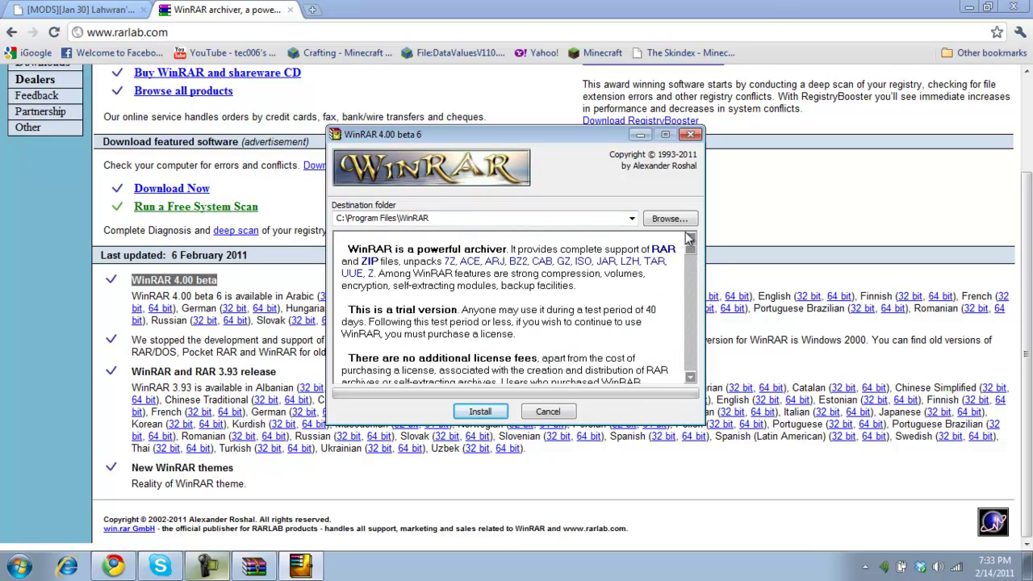
pyautogui.click(690, 136)
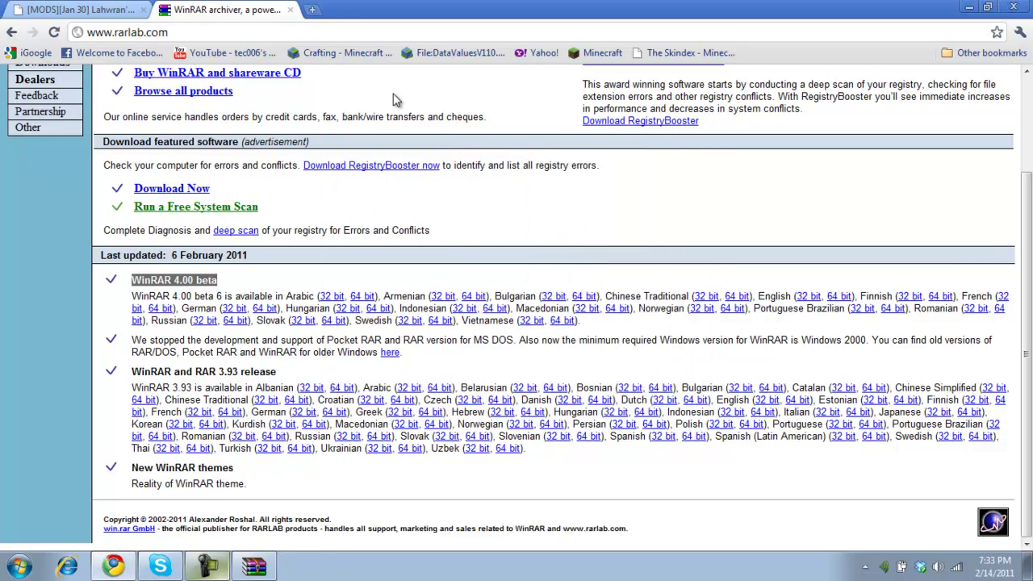
pyautogui.click(290, 10)
# Step: In WinRAR, select all files in the ZanMinimap0.9.7a archive and extract them to the desktop folder "Youtube Mods"
pyautogui.click(263, 569)
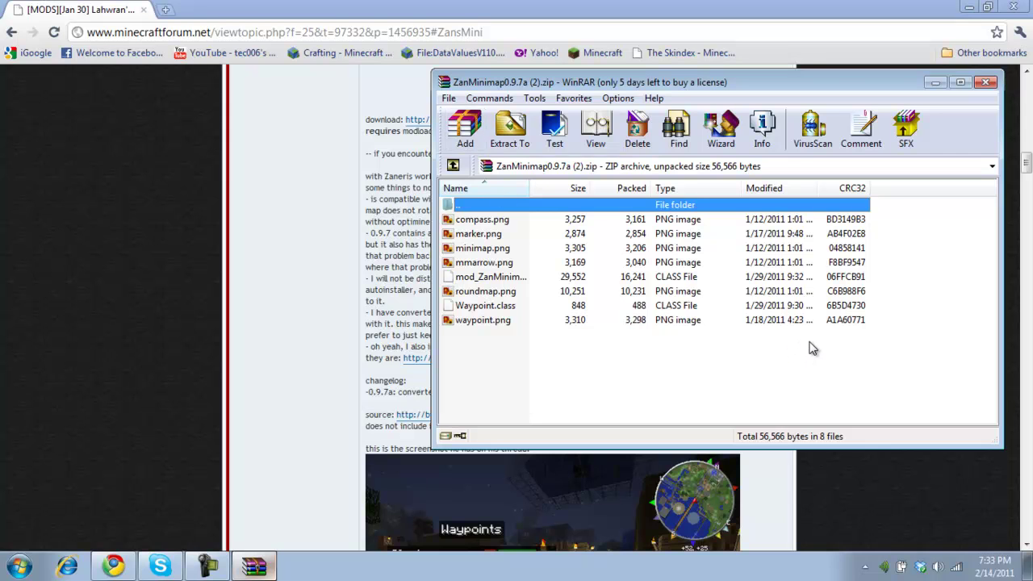
pyautogui.moveTo(807, 346); pyautogui.dragTo(511, 216)
pyautogui.click(499, 122)
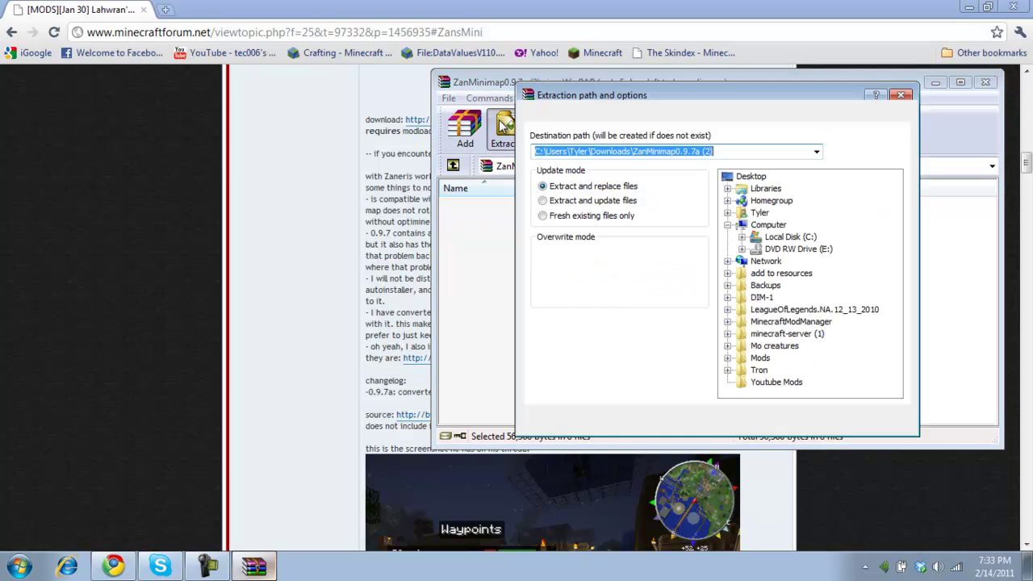
pyautogui.click(775, 383)
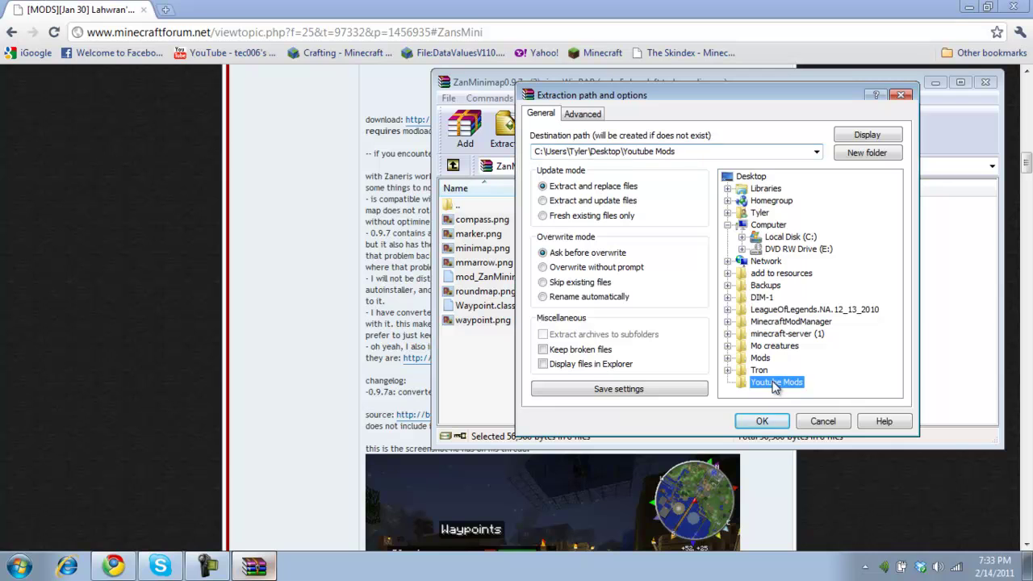
pyautogui.click(763, 422)
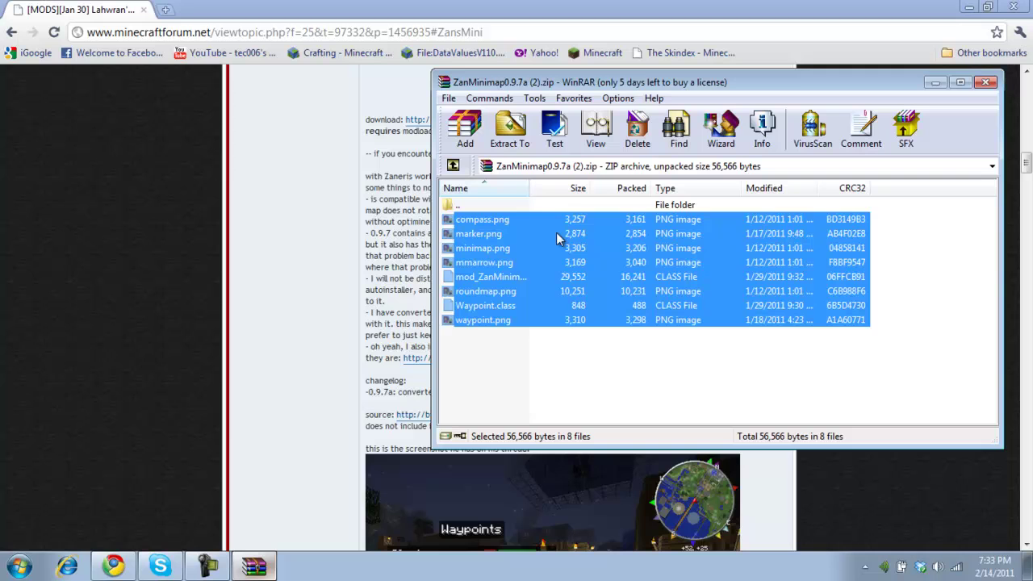
# Step: Open the "Youtube Mods" desktop folder and place its window beside the WinRAR archive to compare the files
pyautogui.click(969, 6)
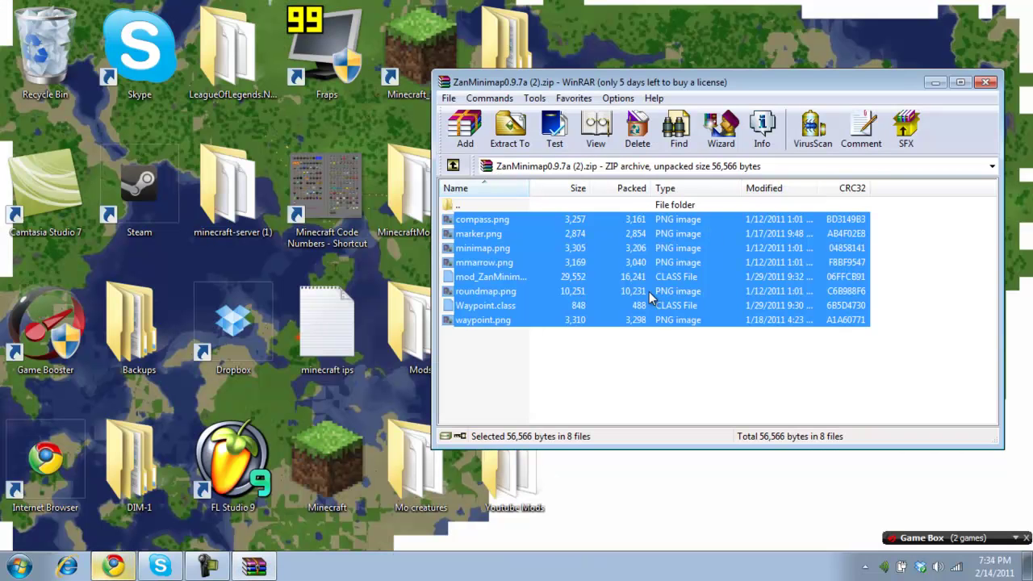
pyautogui.click(517, 473)
pyautogui.doubleClick(517, 472)
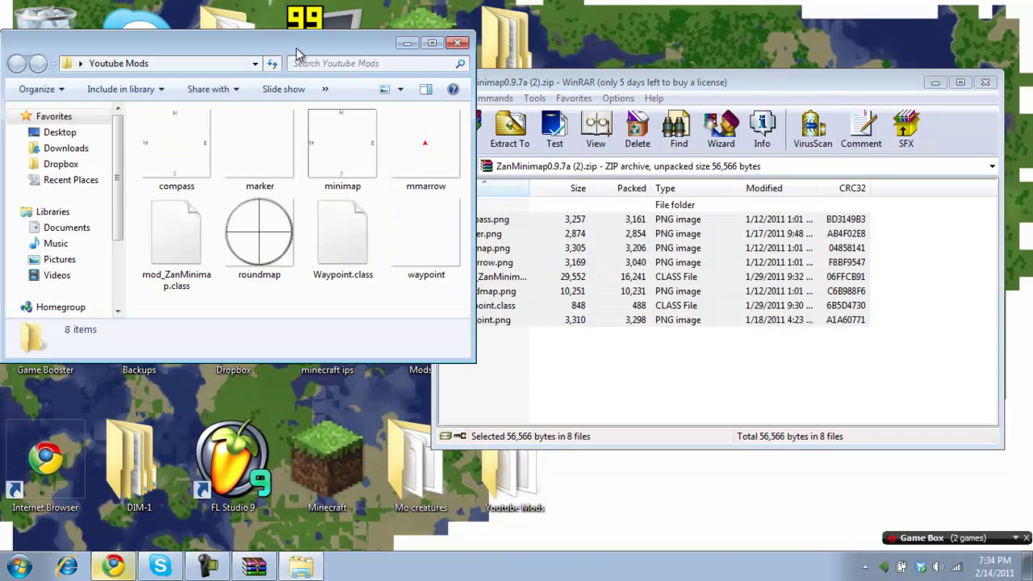
pyautogui.moveTo(297, 55); pyautogui.dragTo(259, 116)
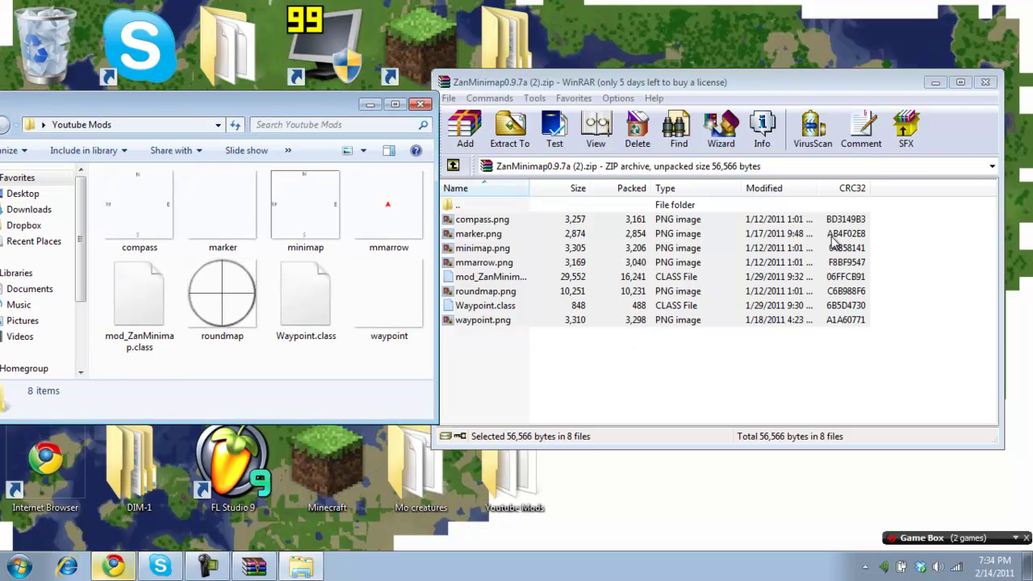
# Step: Return to the forum page in Chrome and highlight the note about the minimap's conversion to a modloader mod
pyautogui.click(113, 566)
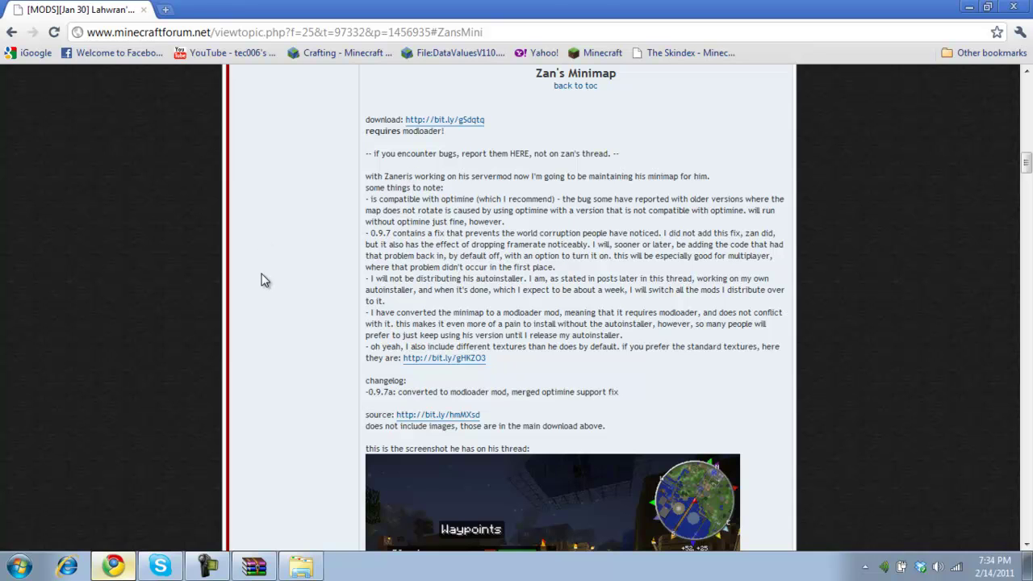
pyautogui.scroll(-2, 260, 280)
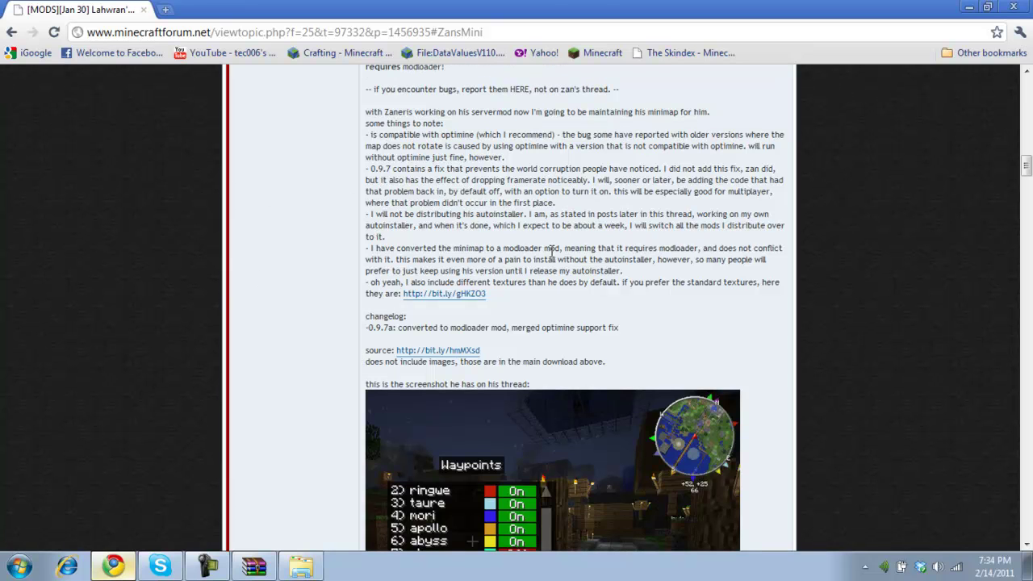
pyautogui.moveTo(499, 247); pyautogui.dragTo(741, 272)
# Step: Search Google in a new tab for "minecraft modloader mod forums" and accept the suggested spelling "minecraft mod loader mod forums"
pyautogui.click(166, 9)
pyautogui.click(44, 52)
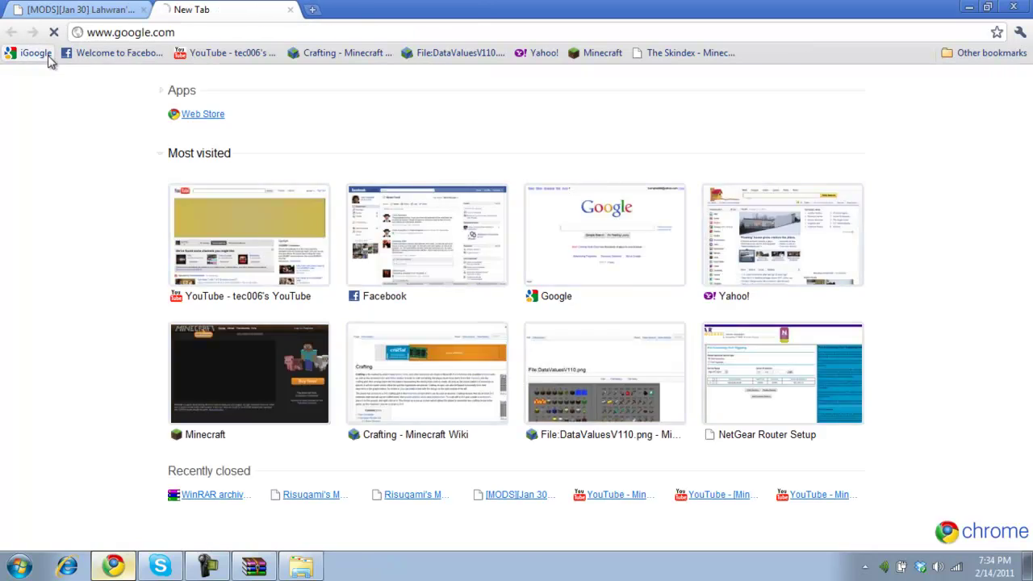
pyautogui.write('m')
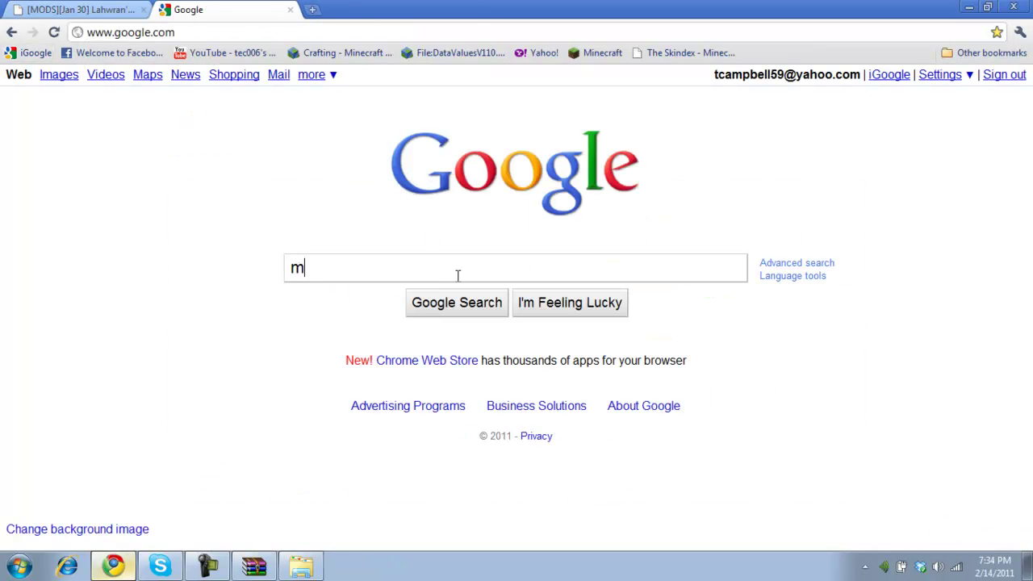
pyautogui.write('inecraft modl')
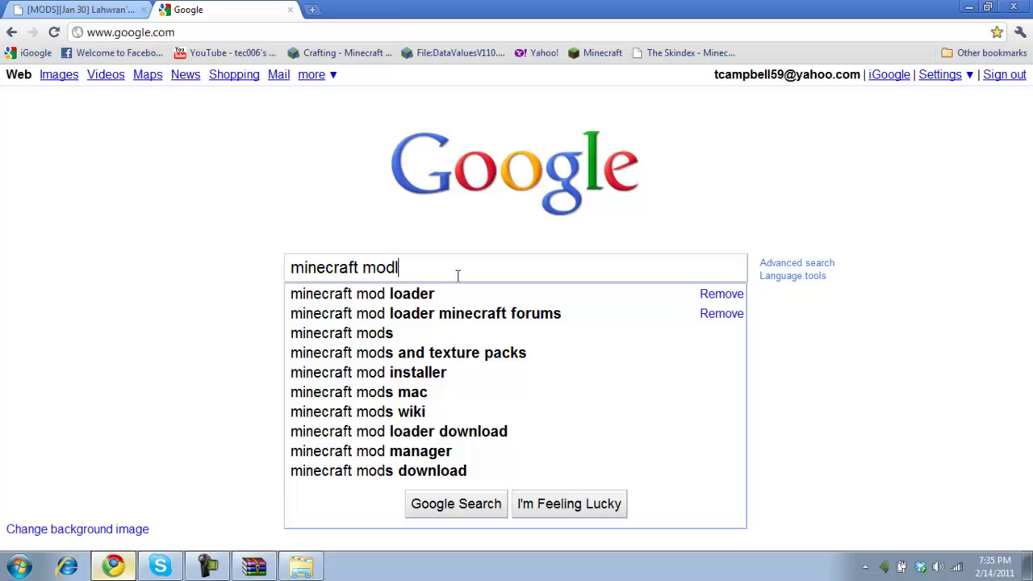
pyautogui.write('oader md')
pyautogui.press('BackSpace')
pyautogui.write('o')
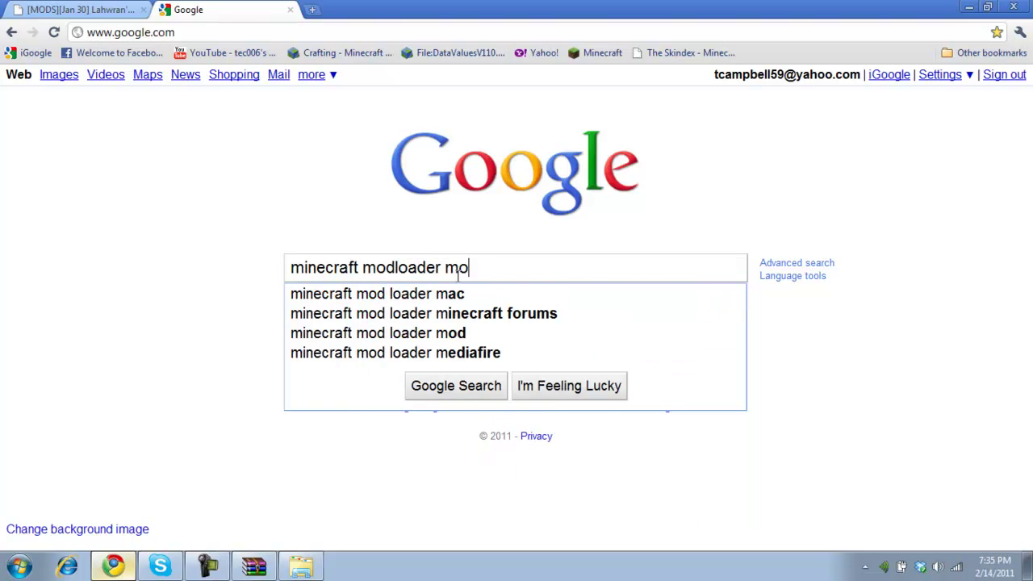
pyautogui.write('d forums')
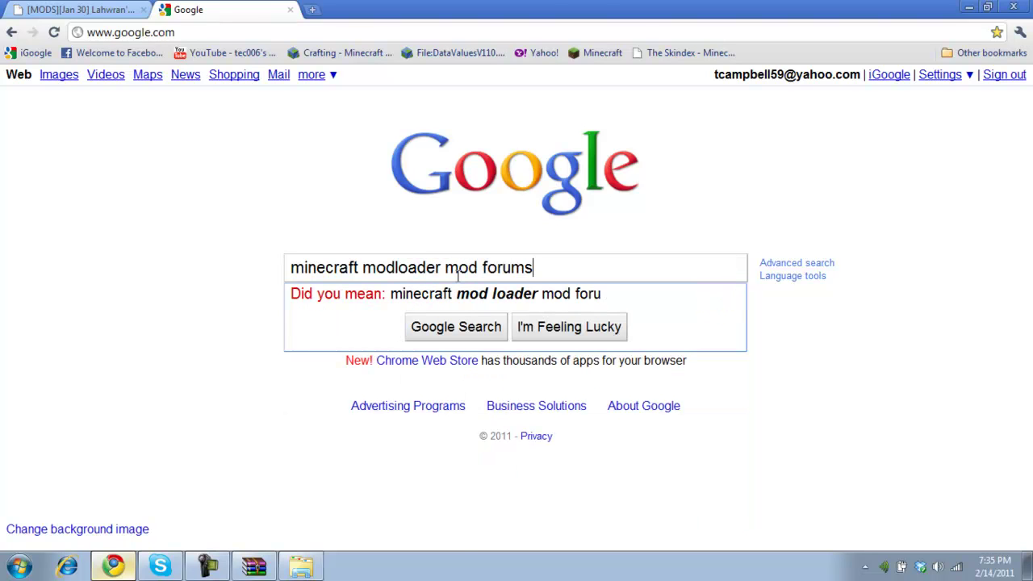
pyautogui.press('Return')
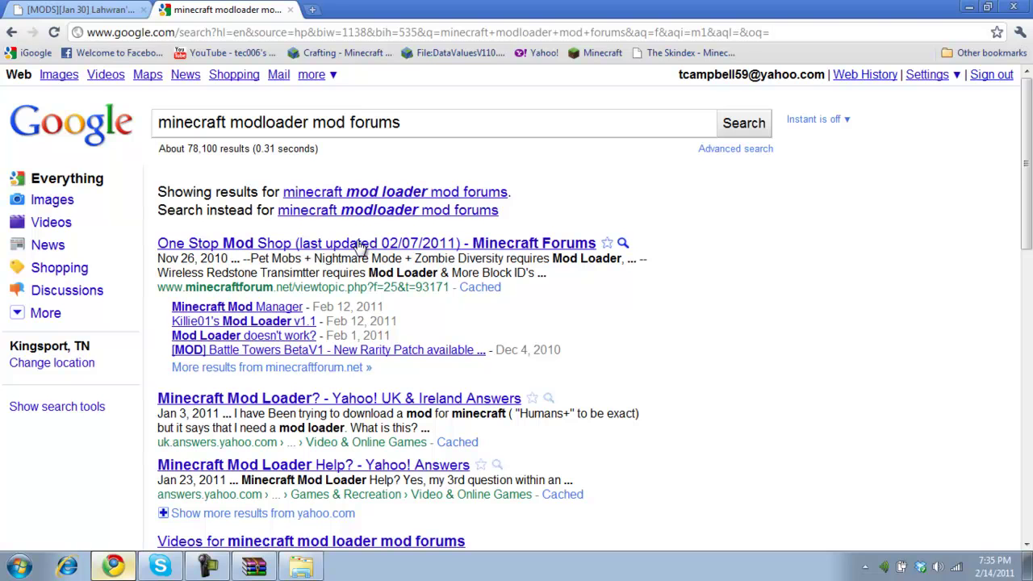
pyautogui.click(382, 192)
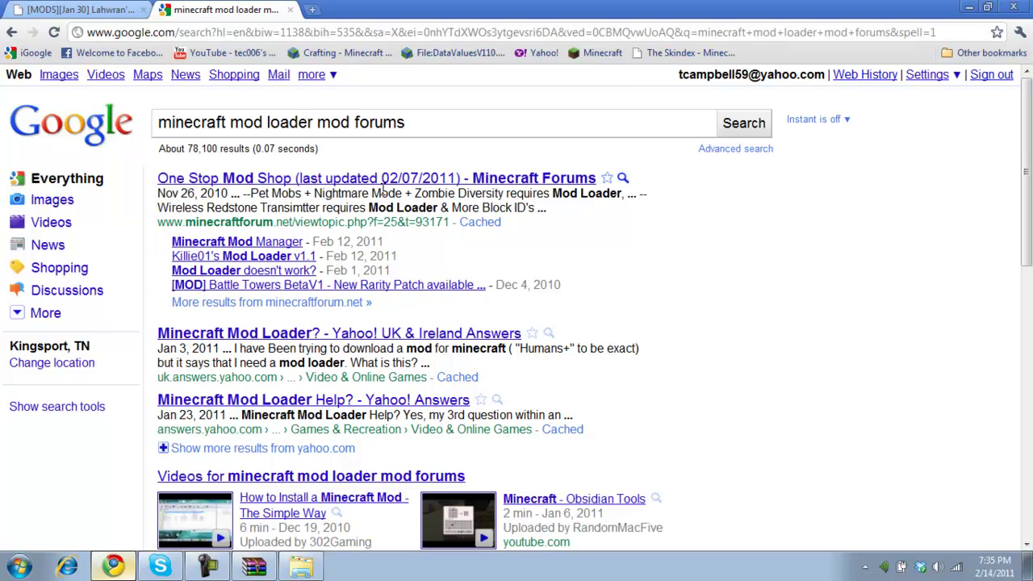
# Step: Open the "One Stop Mod Shop" forum result and follow its mod list's link to Risugami's Mods
pyautogui.click(284, 178)
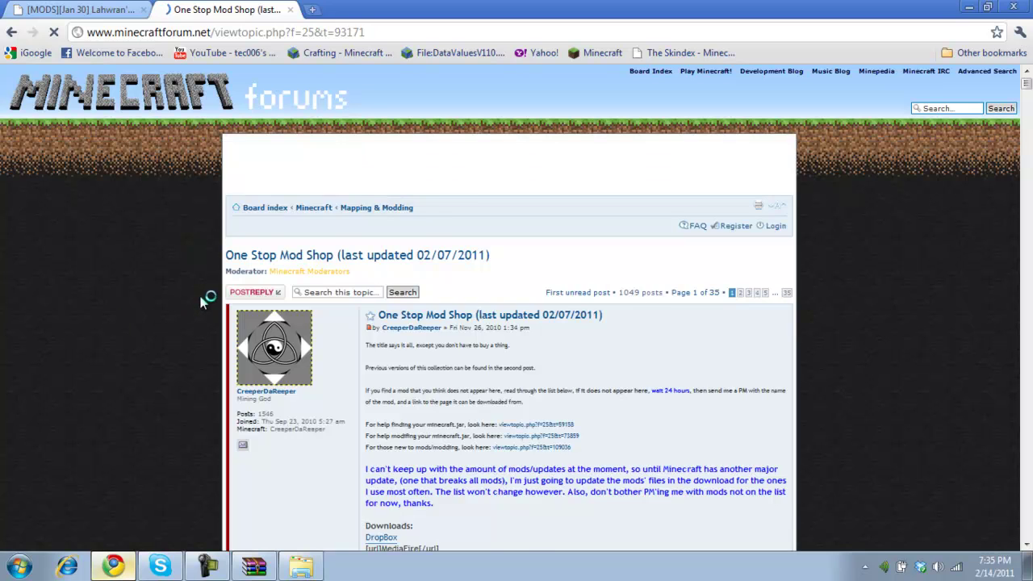
pyautogui.scroll(-3, 202, 300)
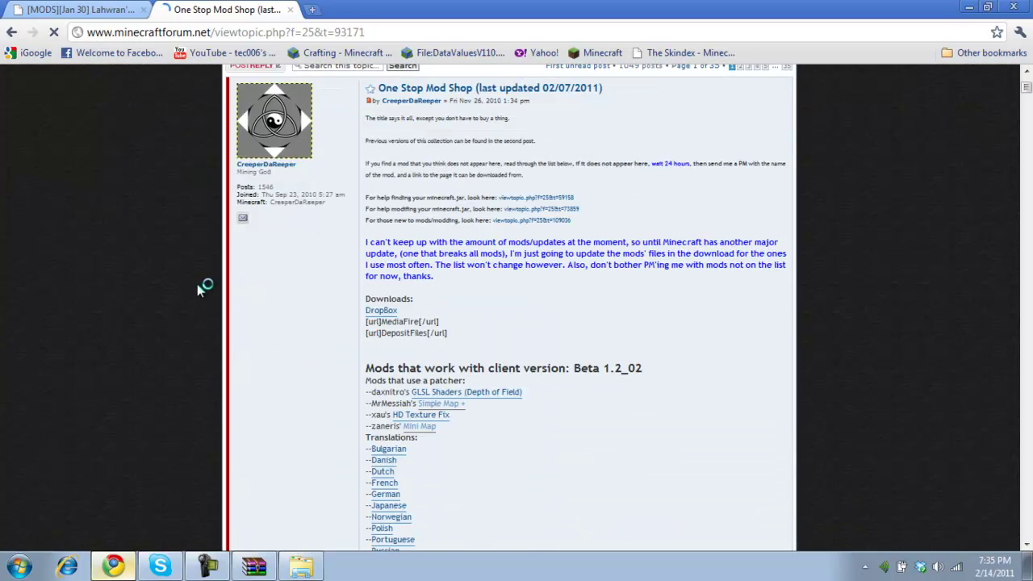
pyautogui.scroll(-1, 198, 286)
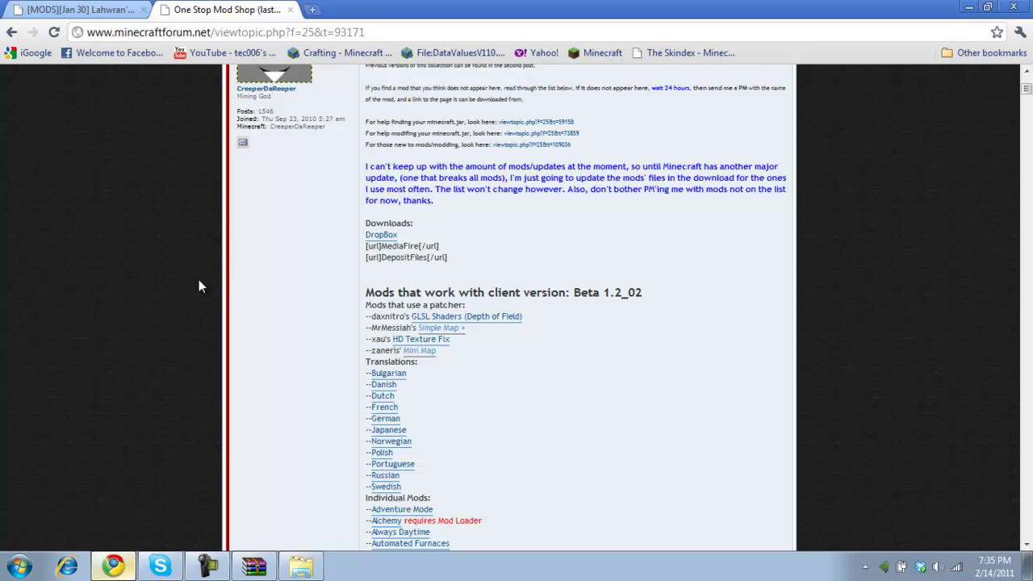
pyautogui.scroll(-20, 200, 279)
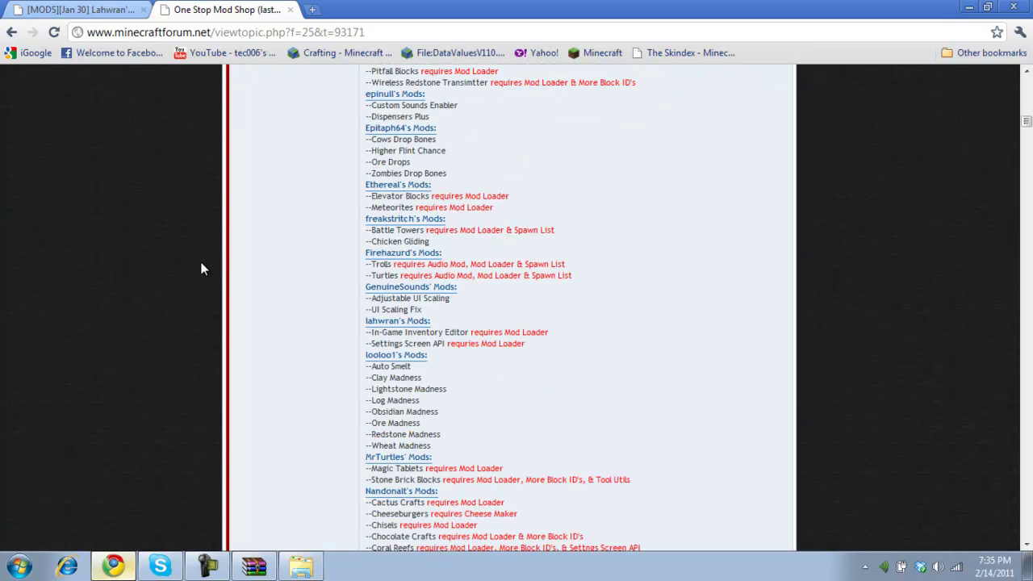
pyautogui.scroll(-5, 202, 268)
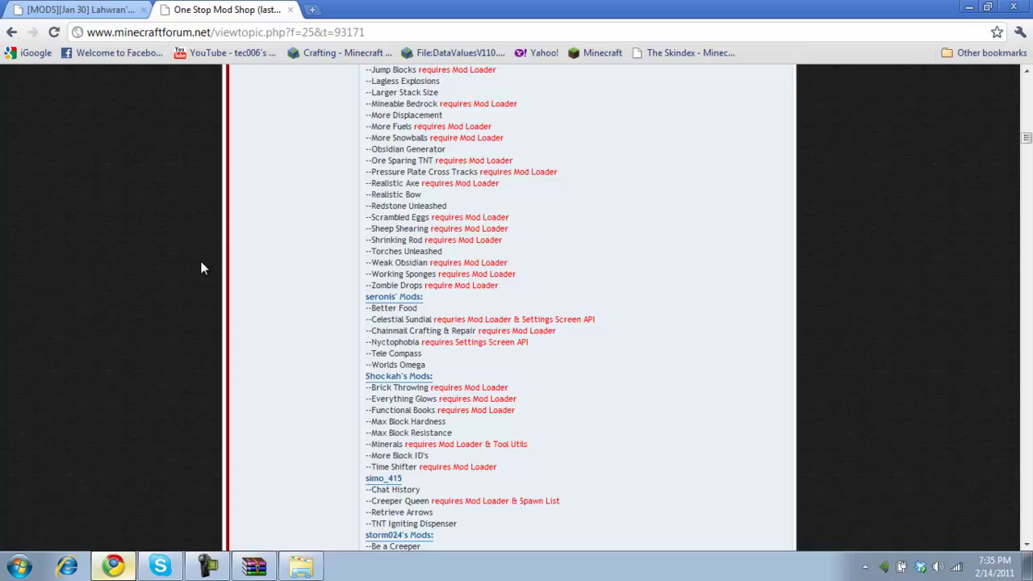
pyautogui.scroll(6, 202, 268)
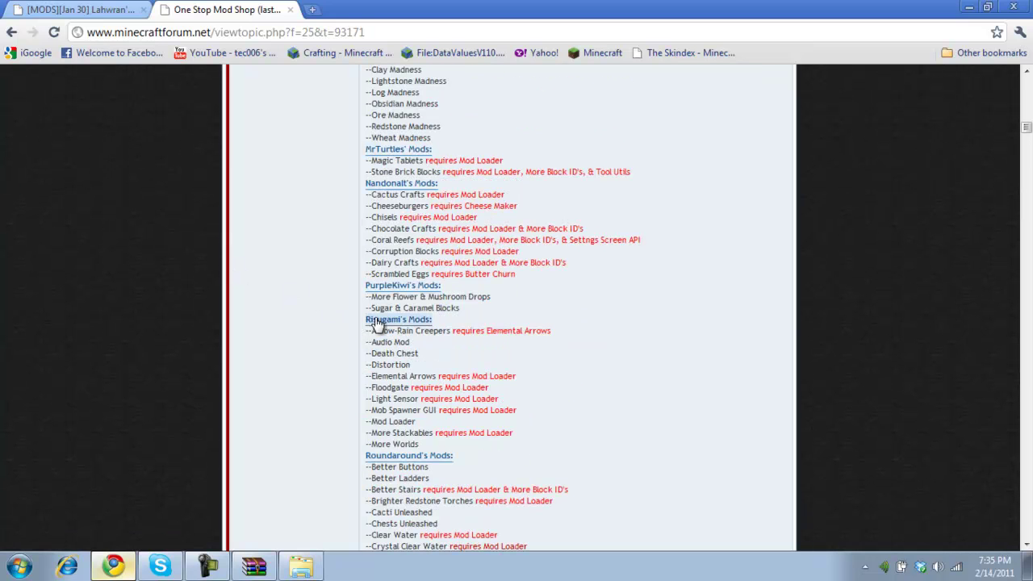
pyautogui.click(377, 320)
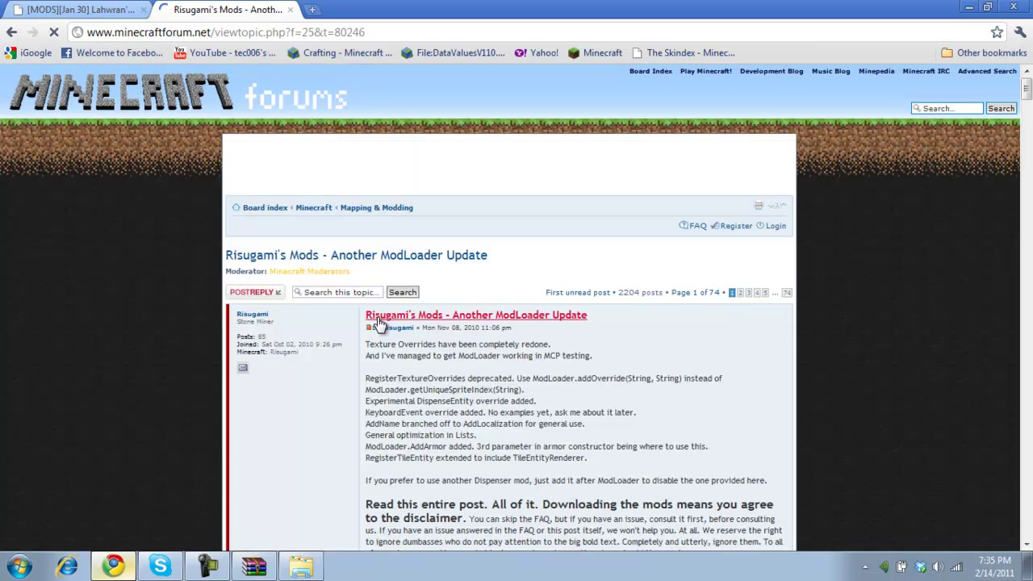
# Step: Find ModLoader Beta 1.2_02v4 under "The Mods" in Risugami's post and download it
pyautogui.scroll(-3, 194, 291)
pyautogui.scroll(-1, 195, 283)
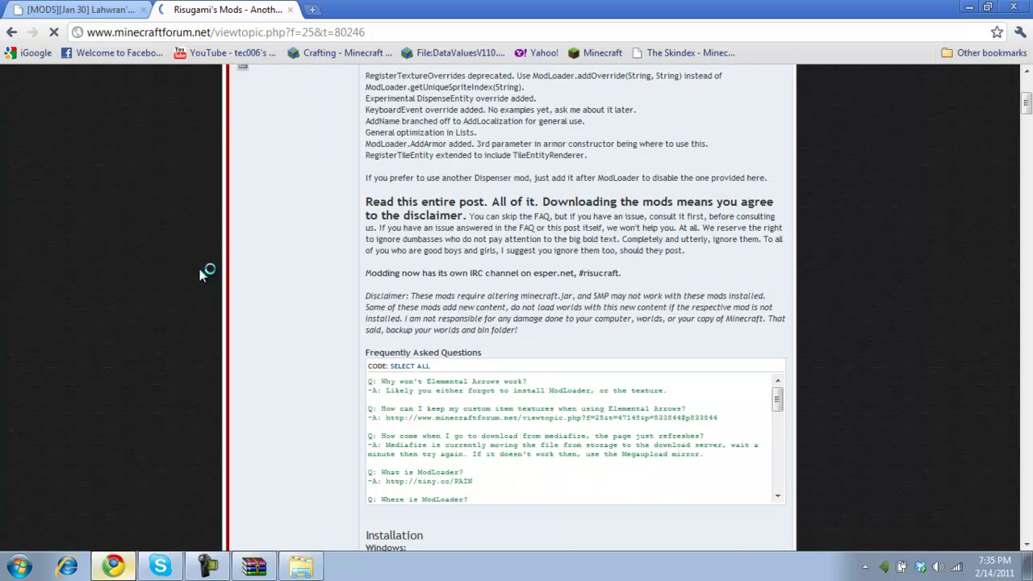
pyautogui.scroll(4, 200, 268)
pyautogui.scroll(-10, 205, 259)
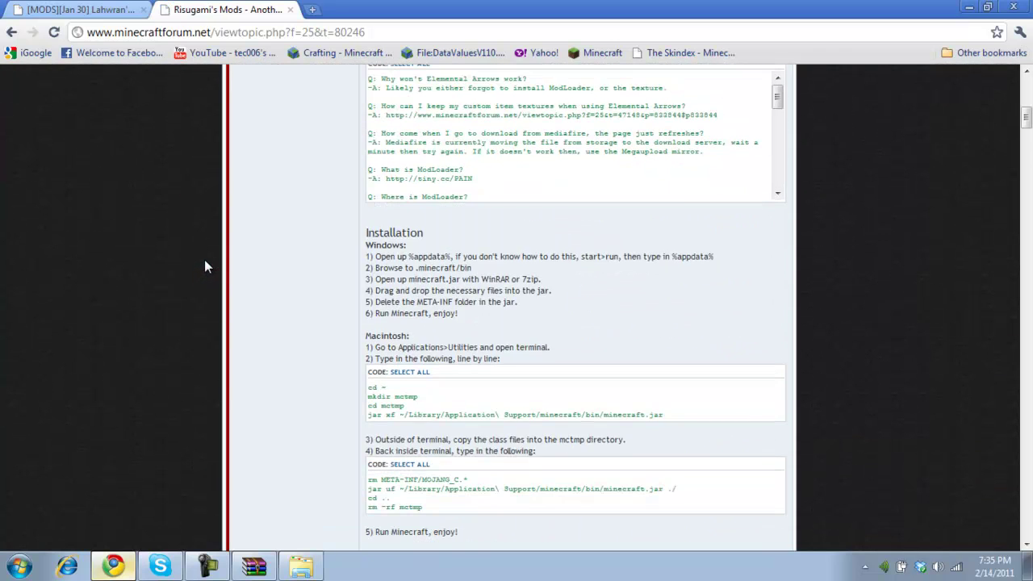
pyautogui.scroll(-6, 208, 258)
pyautogui.scroll(1, 207, 256)
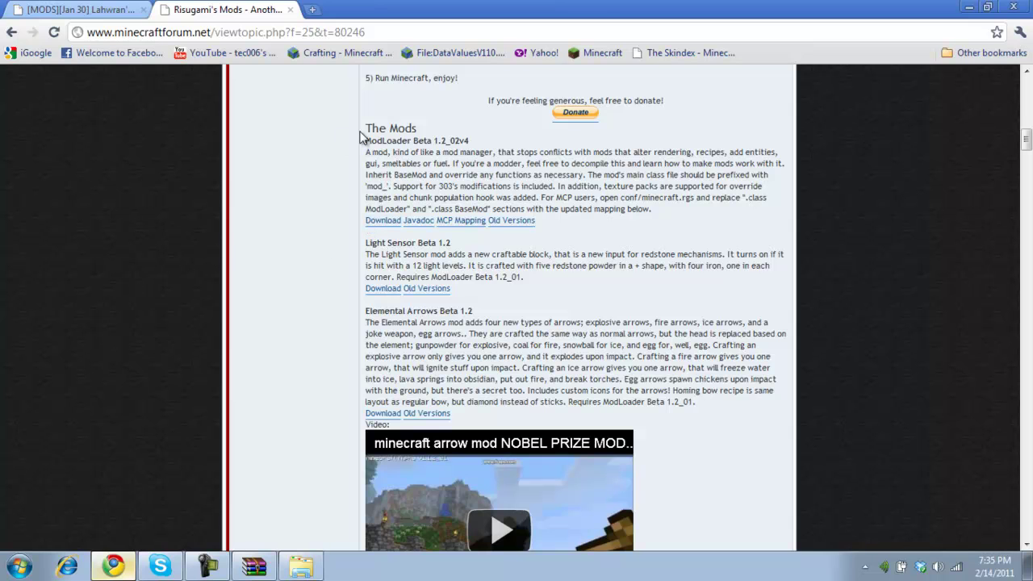
pyautogui.moveTo(363, 129); pyautogui.dragTo(475, 143)
pyautogui.click(490, 147)
pyautogui.click(383, 221)
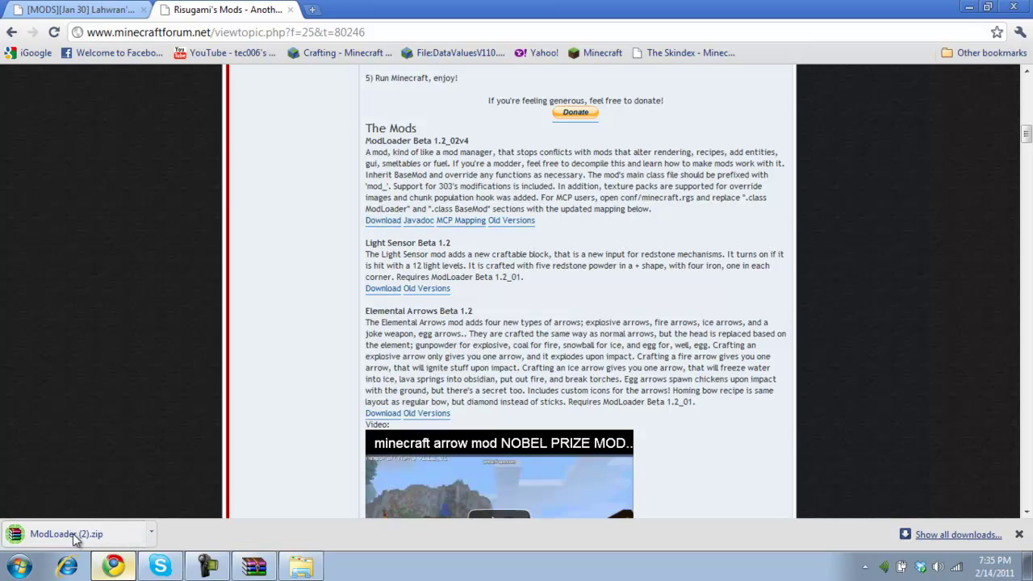
# Step: Open the downloaded ModLoader (2).zip, extract all its files to the desktop folder "Youtube Mods", and close the archive
pyautogui.click(74, 535)
pyautogui.moveTo(385, 422); pyautogui.dragTo(208, 242)
pyautogui.click(192, 174)
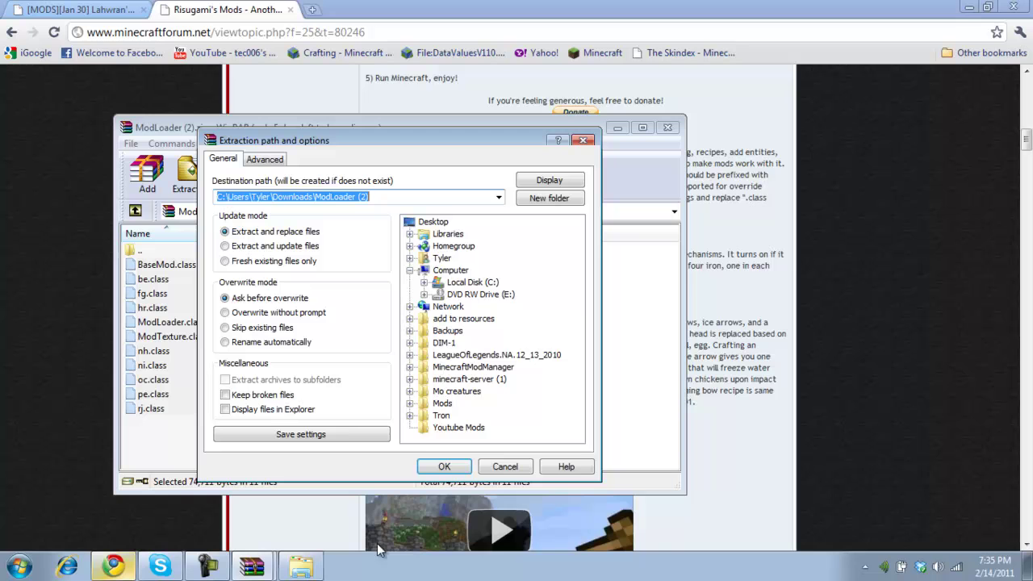
pyautogui.click(457, 428)
pyautogui.click(449, 465)
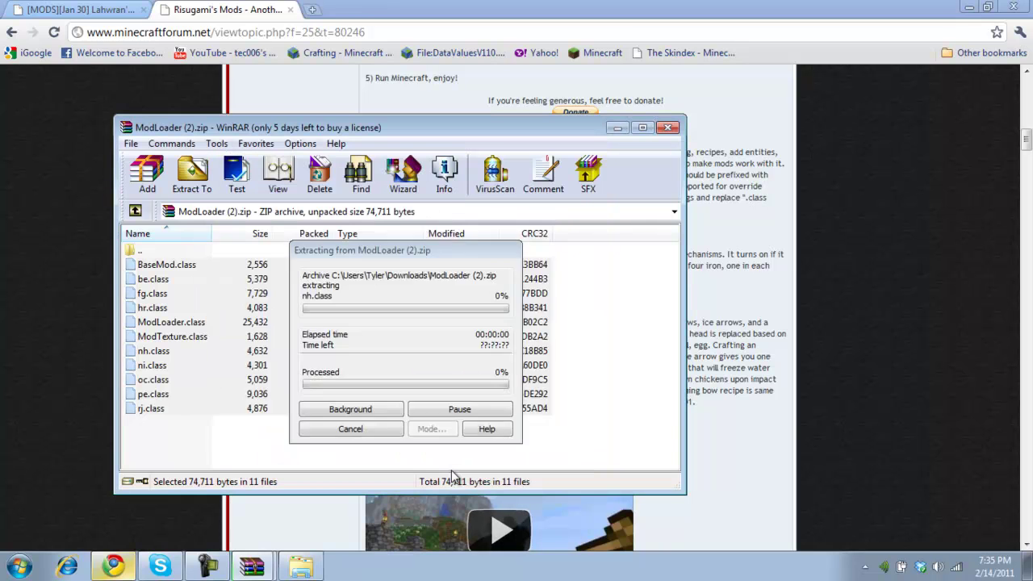
pyautogui.click(670, 128)
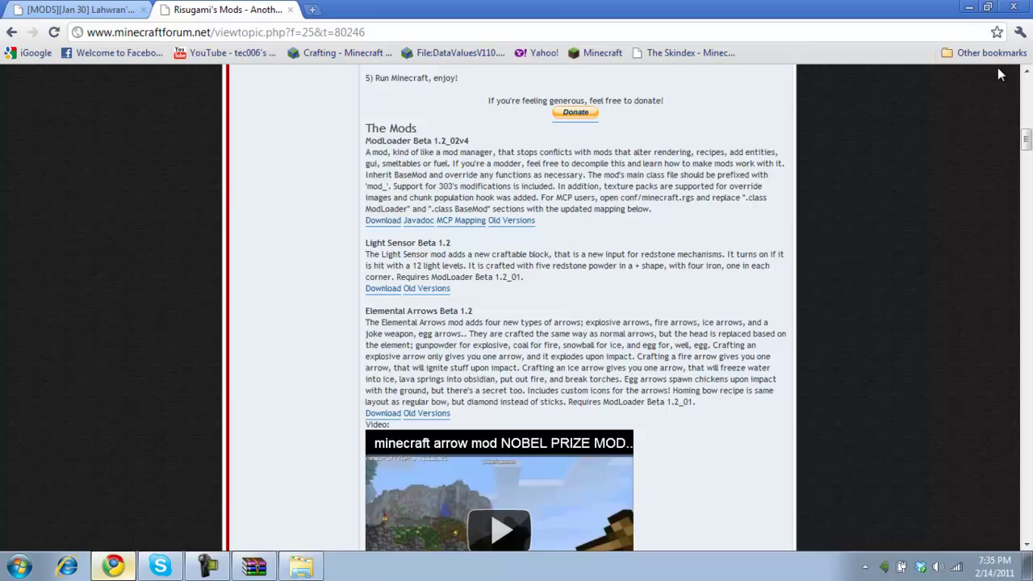
# Step: Minimize Chrome and close the ZanMinimap0.9.7a archive and the "Youtube Mods" folder window to clear the desktop
pyautogui.click(971, 6)
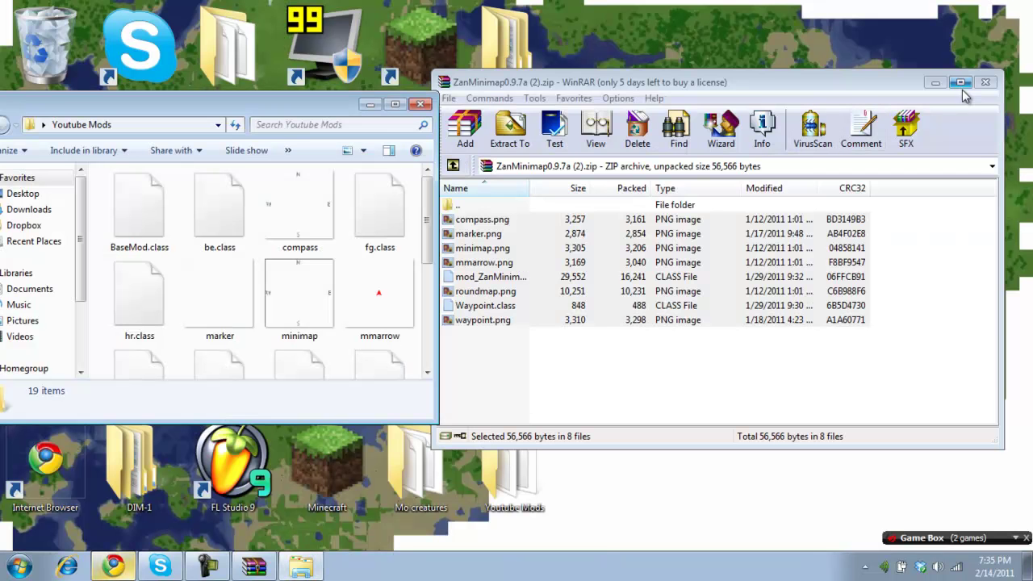
pyautogui.click(985, 82)
pyautogui.click(420, 104)
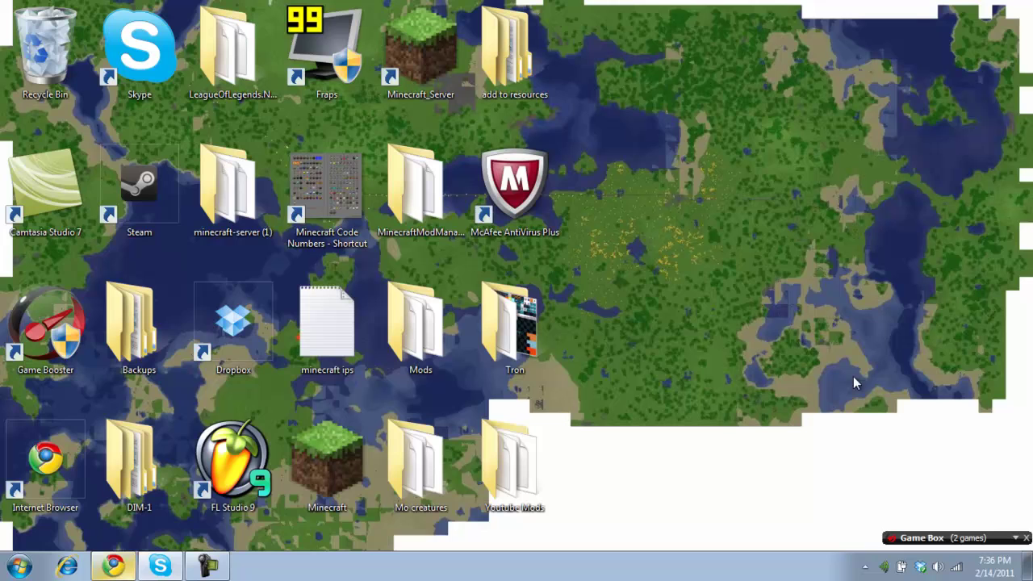
# Step: Open the %appdata% folder from the Start menu search and go into .minecraft and its bin folder
pyautogui.click(20, 567)
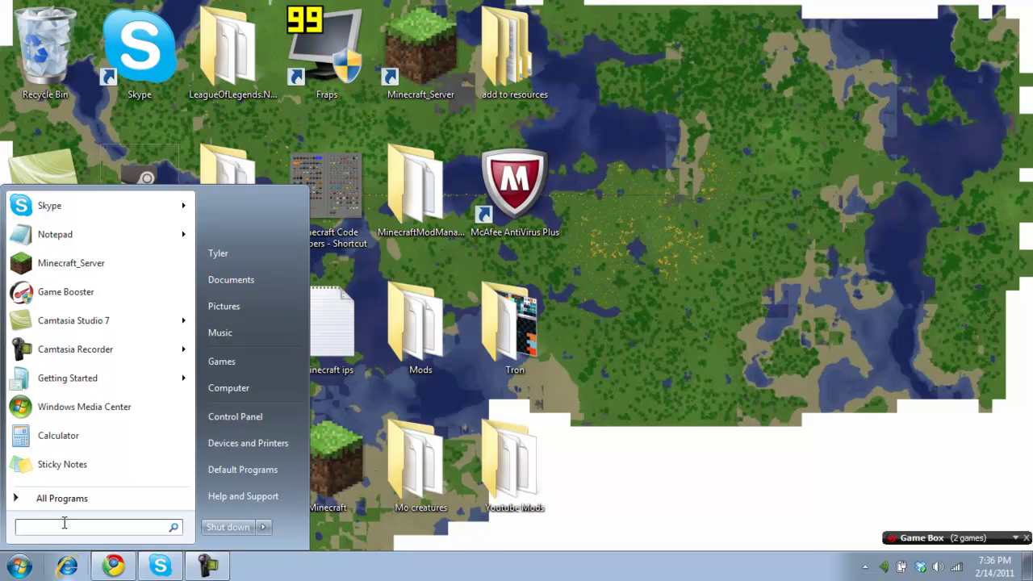
pyautogui.write('%appdata%')
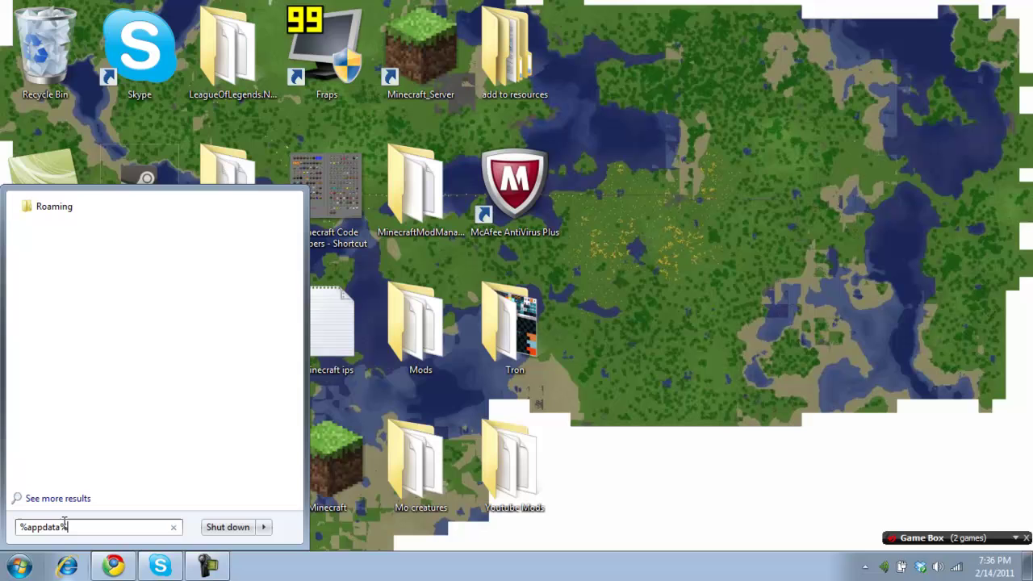
pyautogui.press('Return')
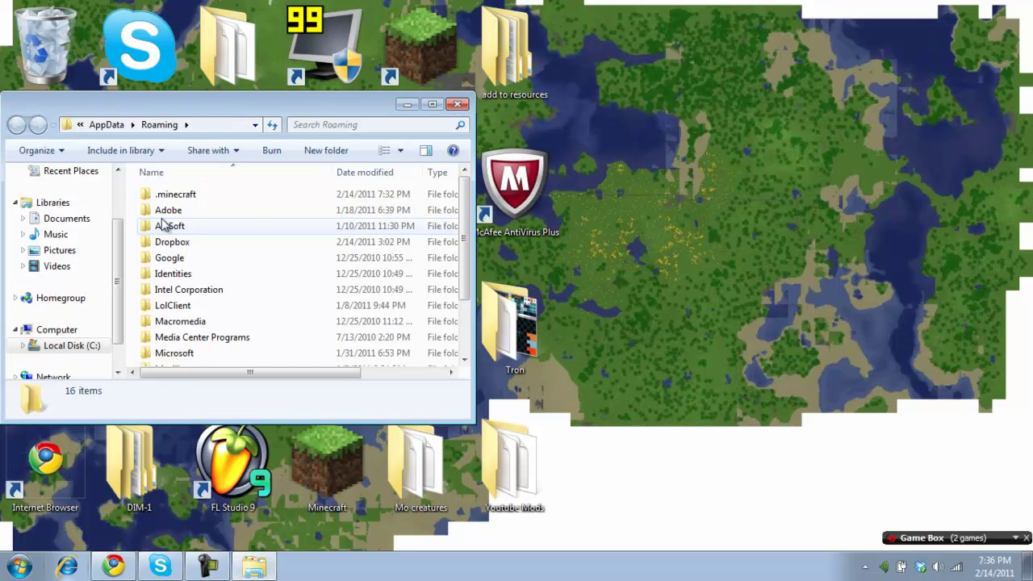
pyautogui.click(192, 194)
pyautogui.doubleClick(192, 194)
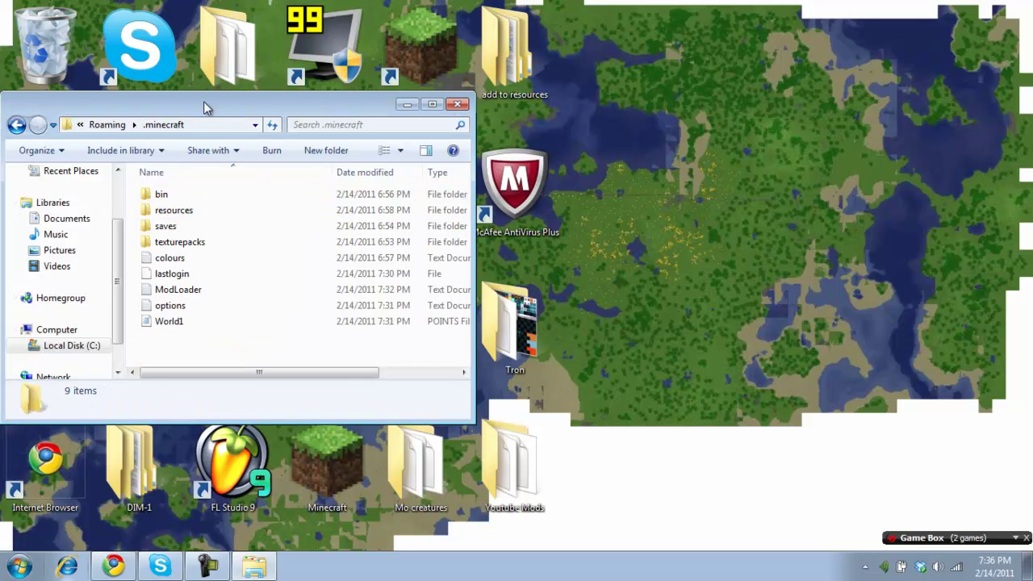
pyautogui.moveTo(205, 105); pyautogui.dragTo(447, 86)
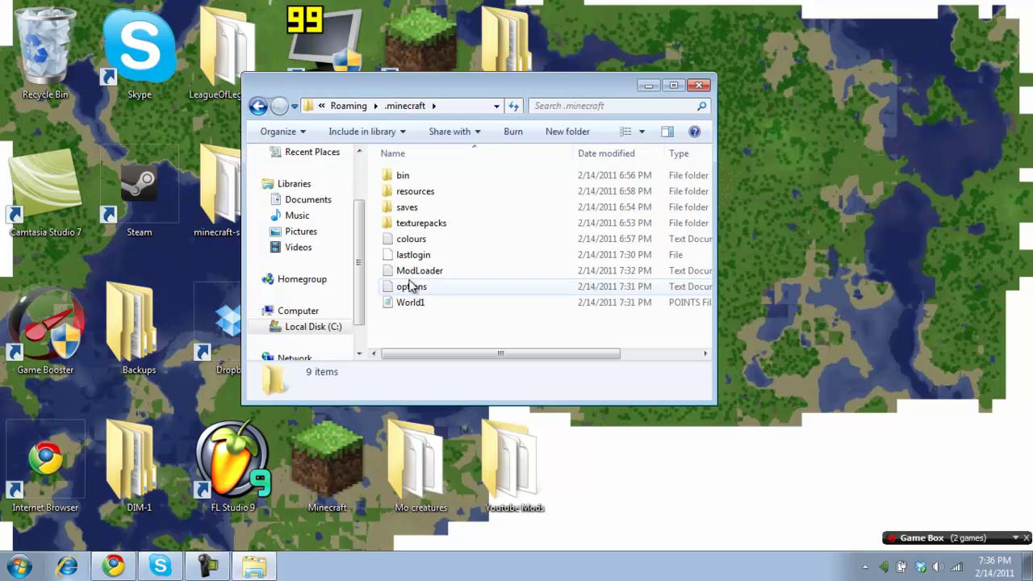
pyautogui.doubleClick(418, 175)
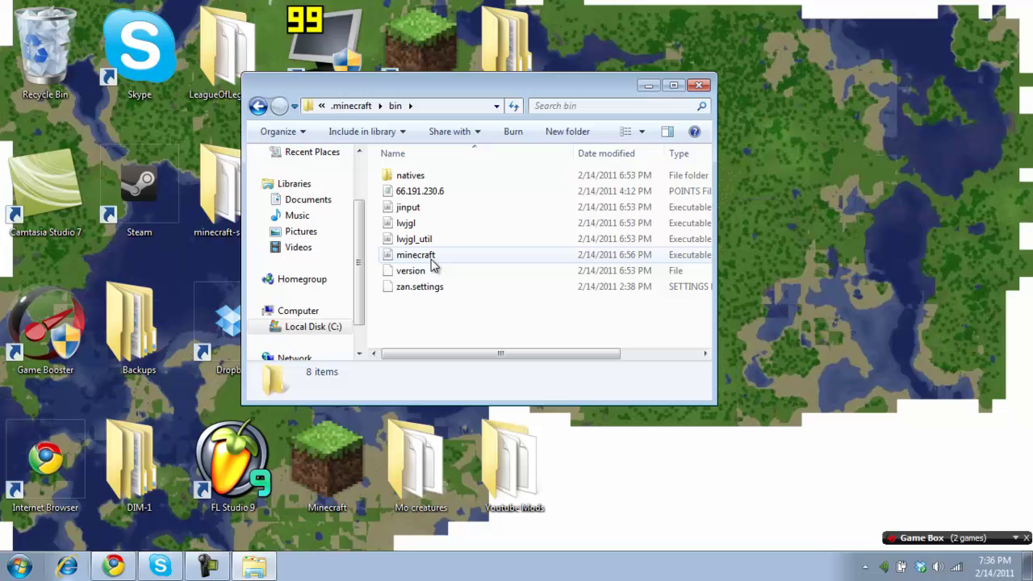
# Step: Open minecraft.jar from the bin folder with WinRAR, look over its contents, and close the archive and folder windows
pyautogui.click(432, 257)
pyautogui.rightClick(431, 256)
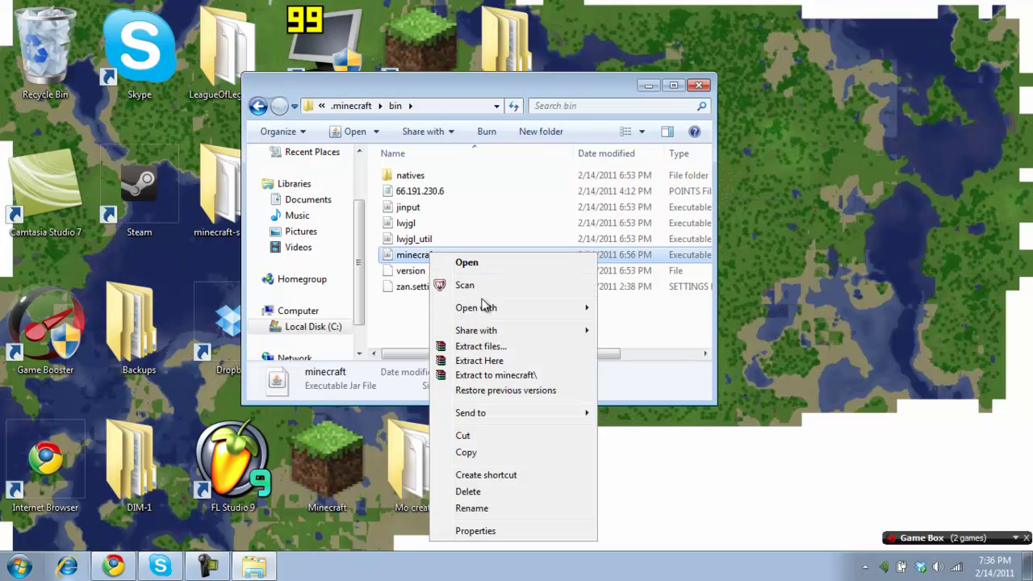
pyautogui.moveTo(491, 313)
pyautogui.click(641, 326)
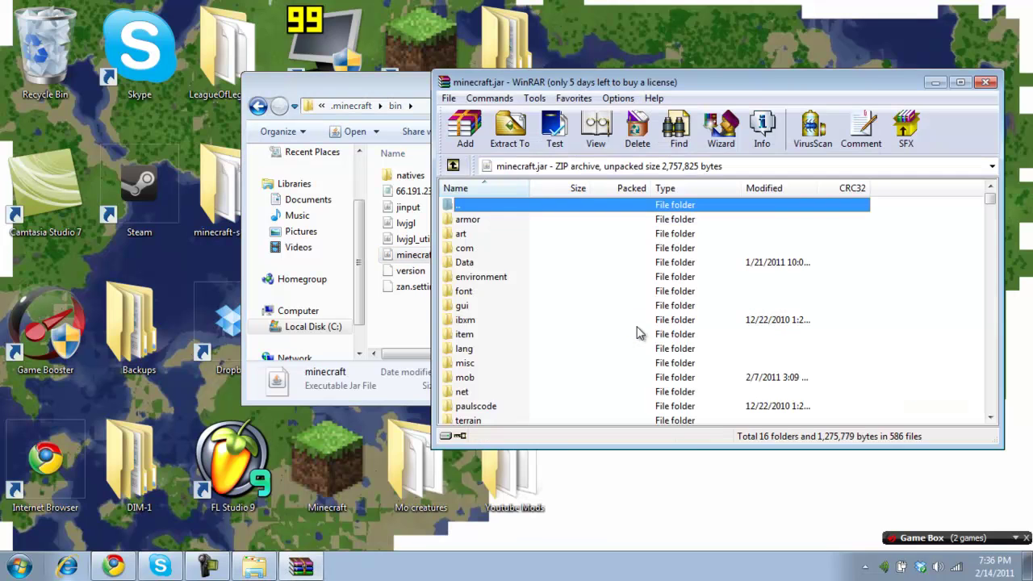
pyautogui.moveTo(991, 200); pyautogui.dragTo(991, 199)
pyautogui.click(986, 84)
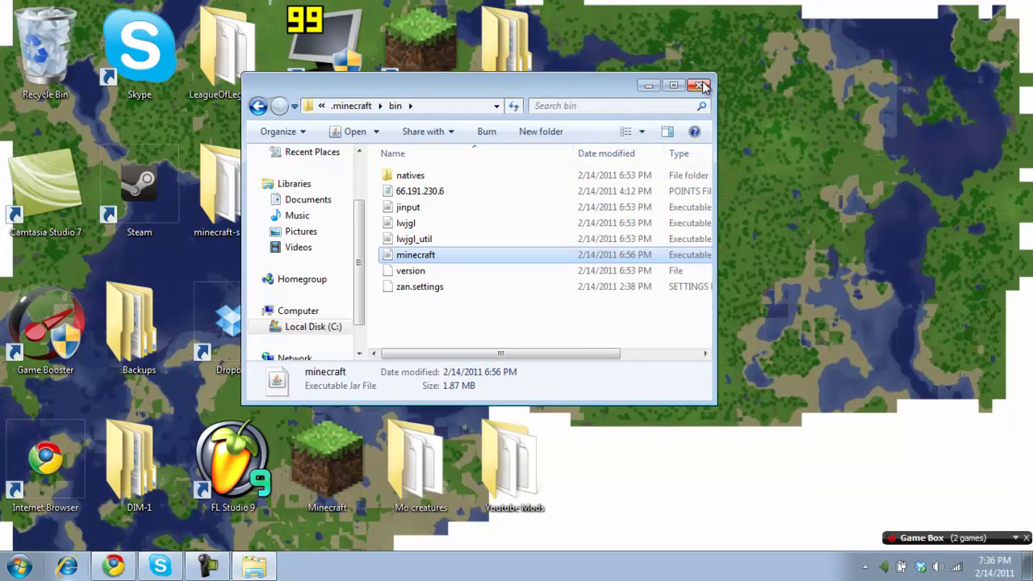
pyautogui.click(702, 87)
# Step: Open the %appdata% folder through the Start menu search and delete the .minecraft folder to the Recycle Bin
pyautogui.click(29, 571)
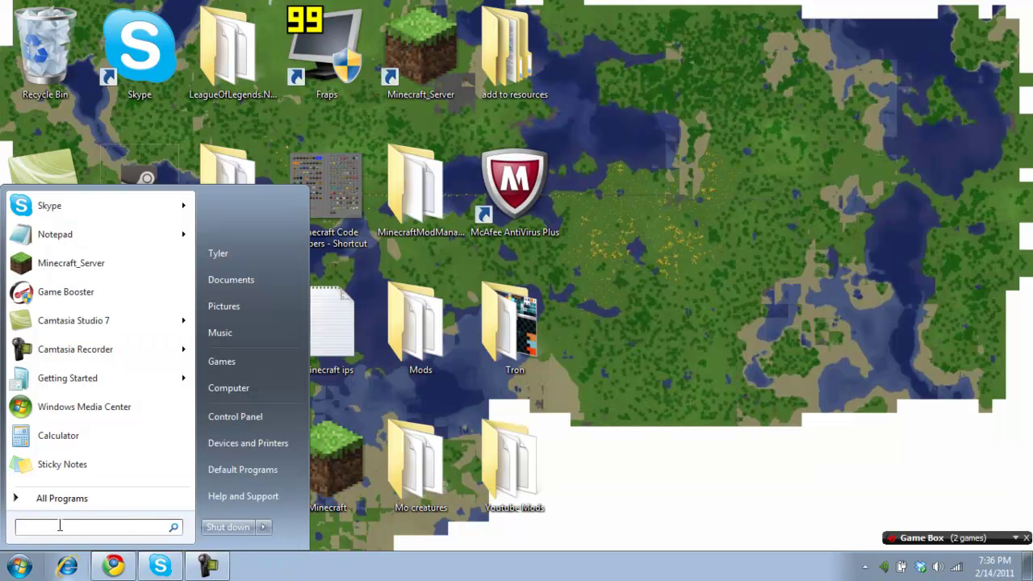
pyautogui.write('%')
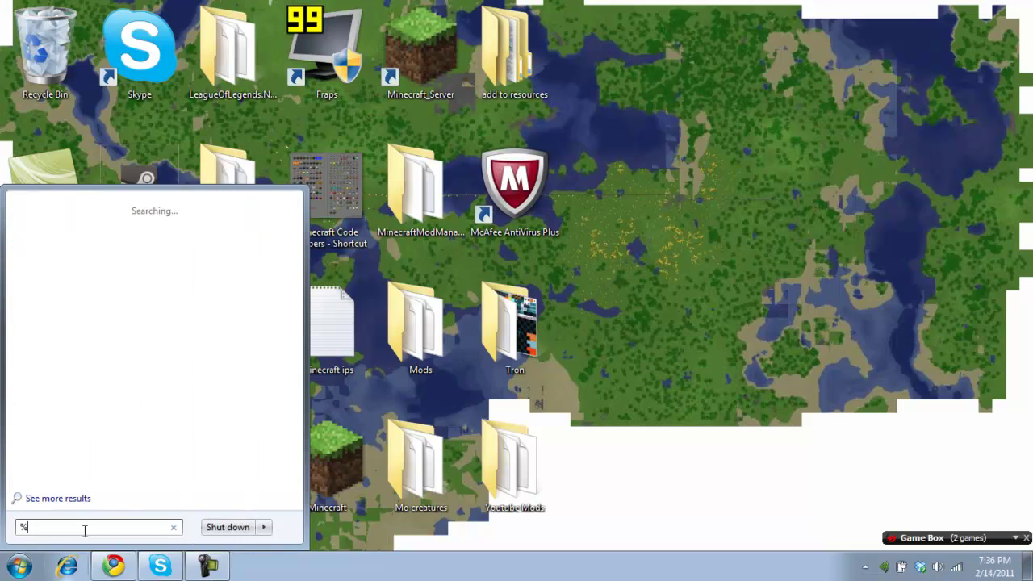
pyautogui.write('appdata')
pyautogui.press('Return')
pyautogui.click(430, 176)
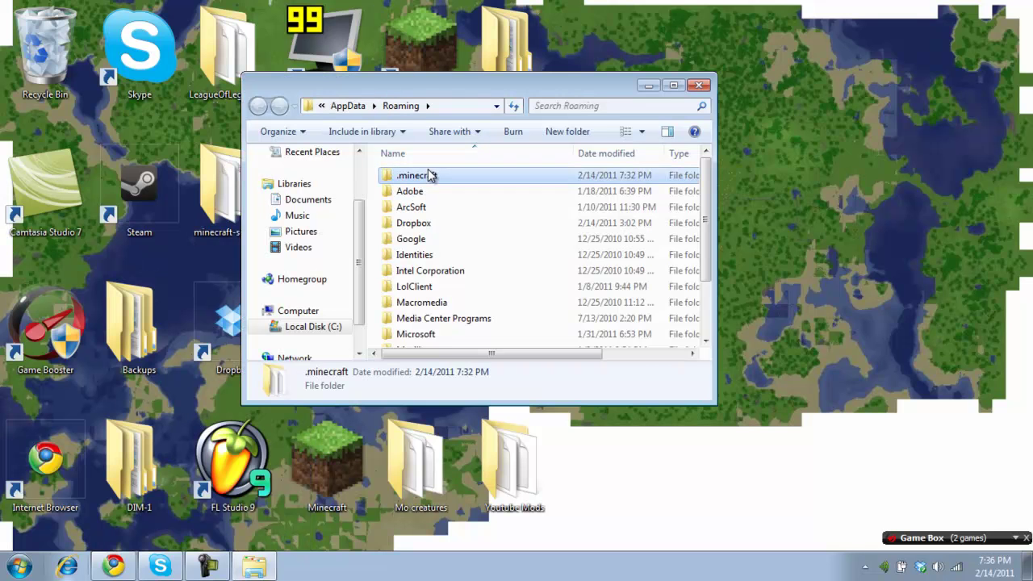
pyautogui.rightClick(430, 176)
pyautogui.click(501, 430)
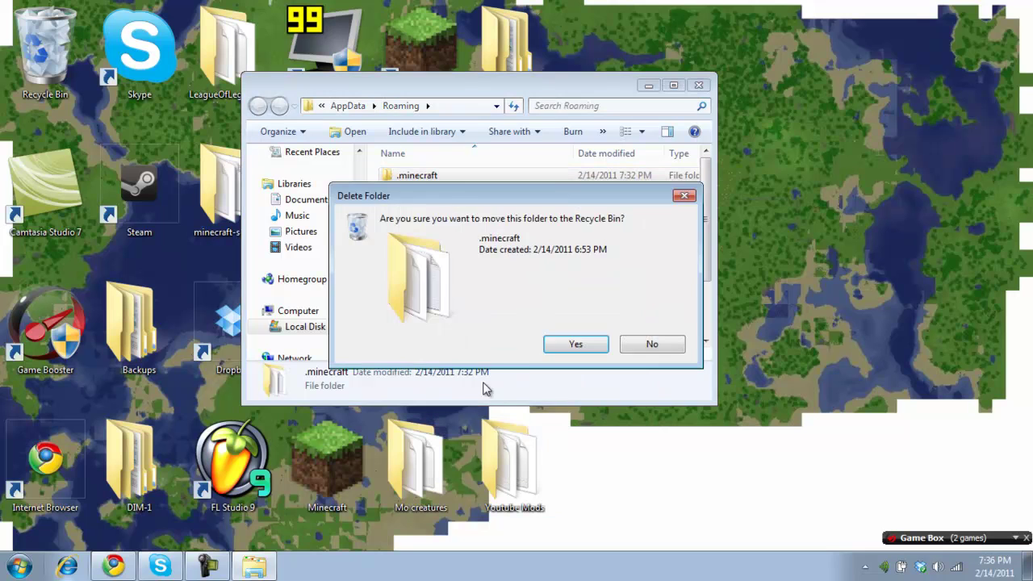
pyautogui.click(566, 346)
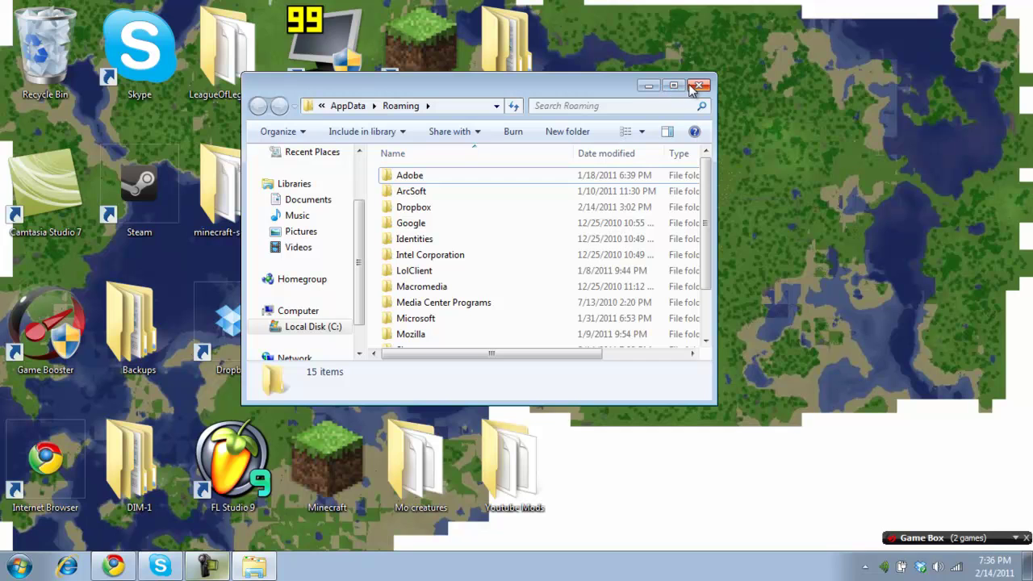
# Step: Launch Minecraft, enter the account username and password, enable Remember password, and log in so the game files are downloaded again
pyautogui.click(906, 539)
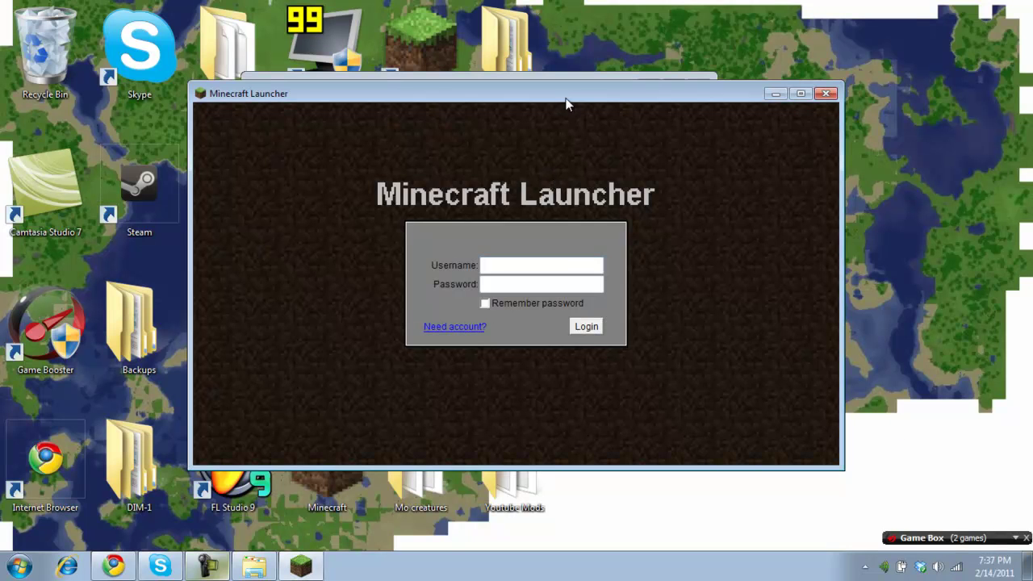
pyautogui.moveTo(568, 103); pyautogui.dragTo(633, 274)
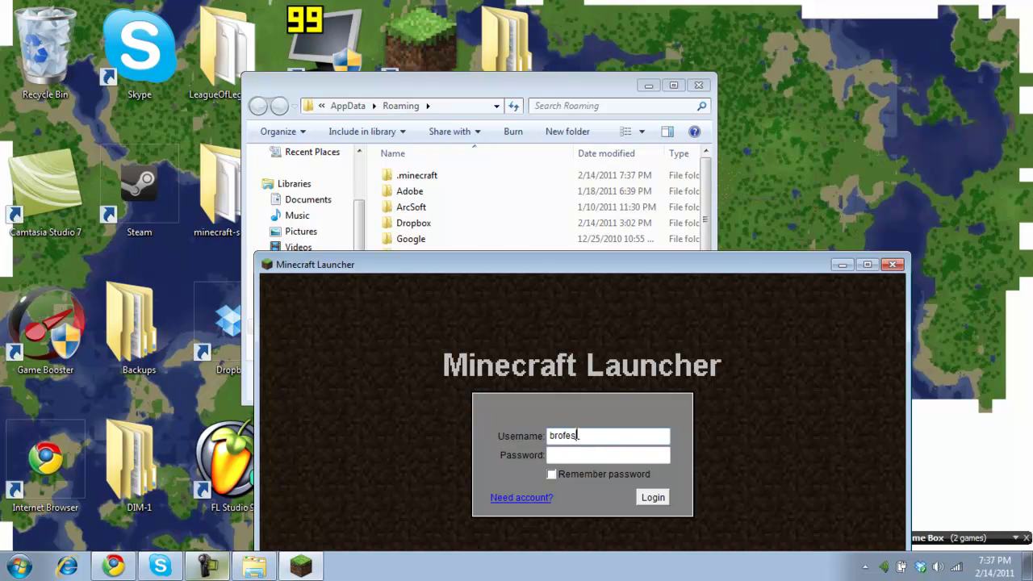
pyautogui.click(658, 454)
pyautogui.click(551, 474)
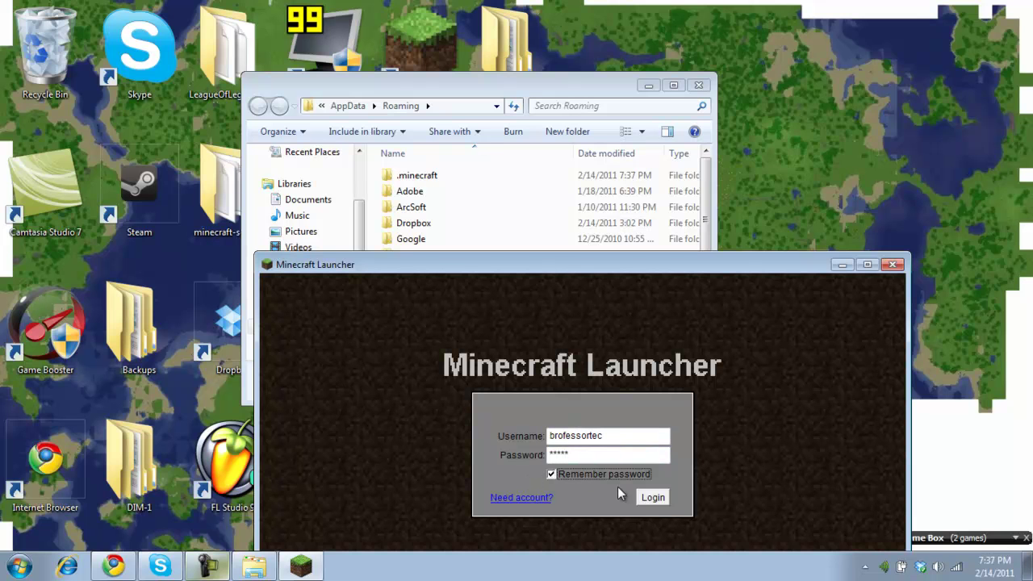
pyautogui.click(653, 498)
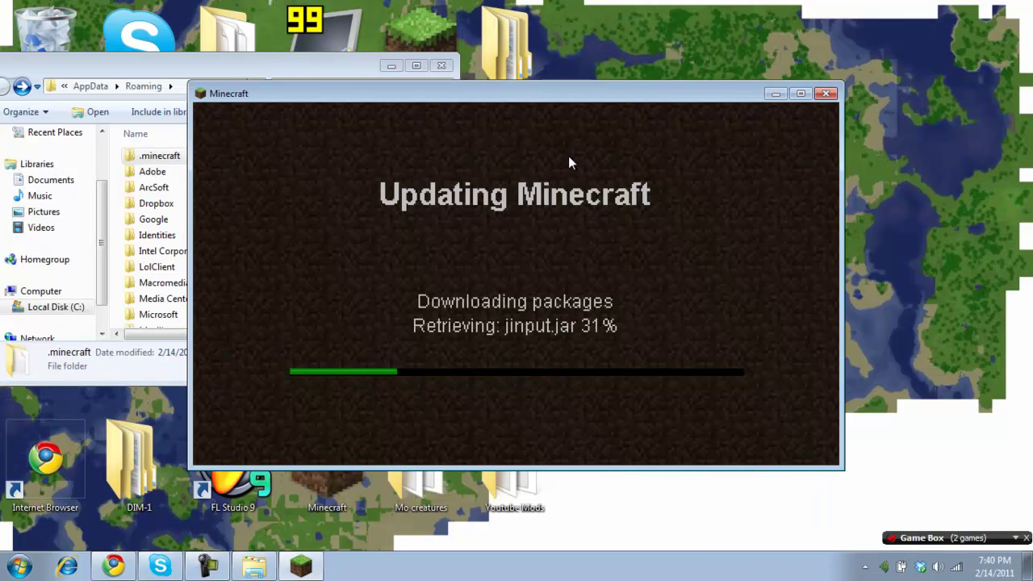
# Step: Move the Minecraft window clear of the Roaming folder window and go into .minecraft and its bin folder
pyautogui.moveTo(558, 97); pyautogui.dragTo(752, 97)
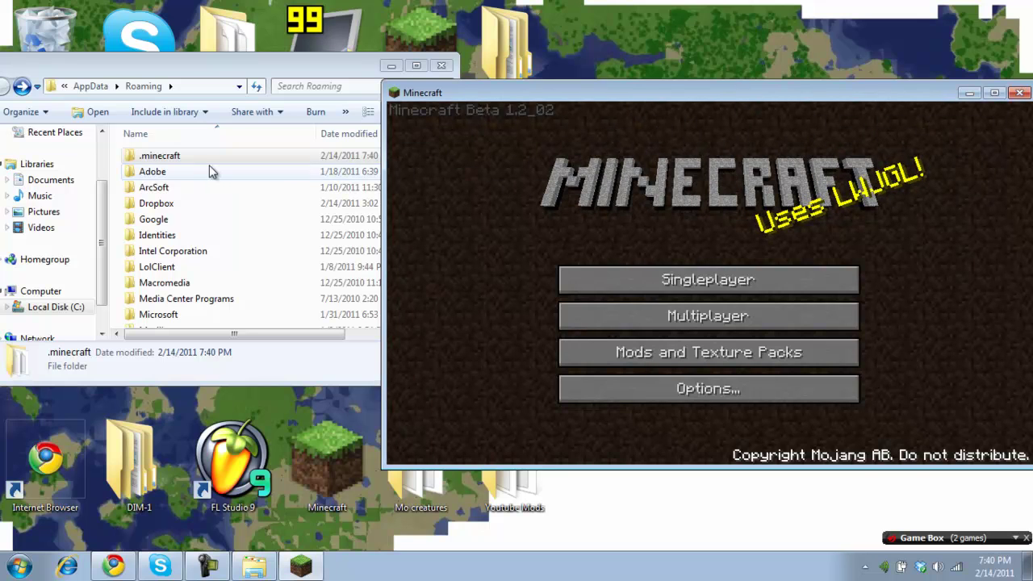
pyautogui.doubleClick(208, 157)
pyautogui.doubleClick(205, 156)
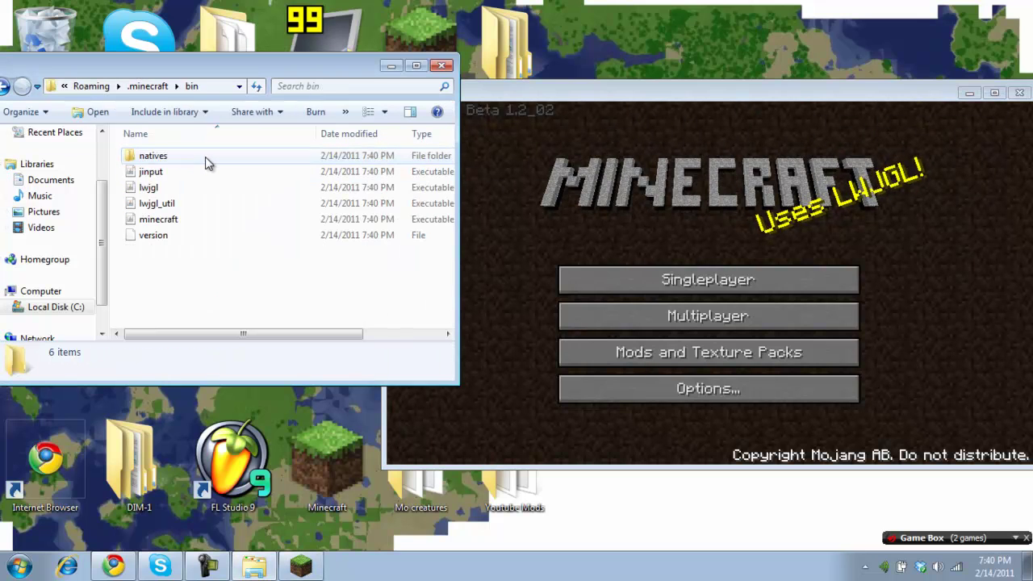
# Step: Open minecraft.jar from the bin folder with WinRAR and look over its contents
pyautogui.rightClick(182, 217)
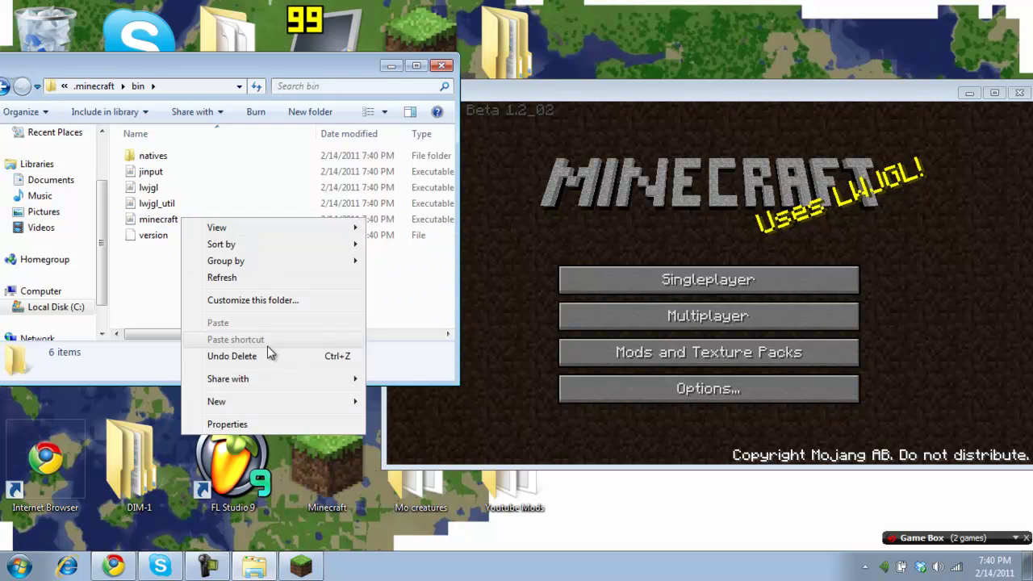
pyautogui.click(166, 230)
pyautogui.rightClick(164, 218)
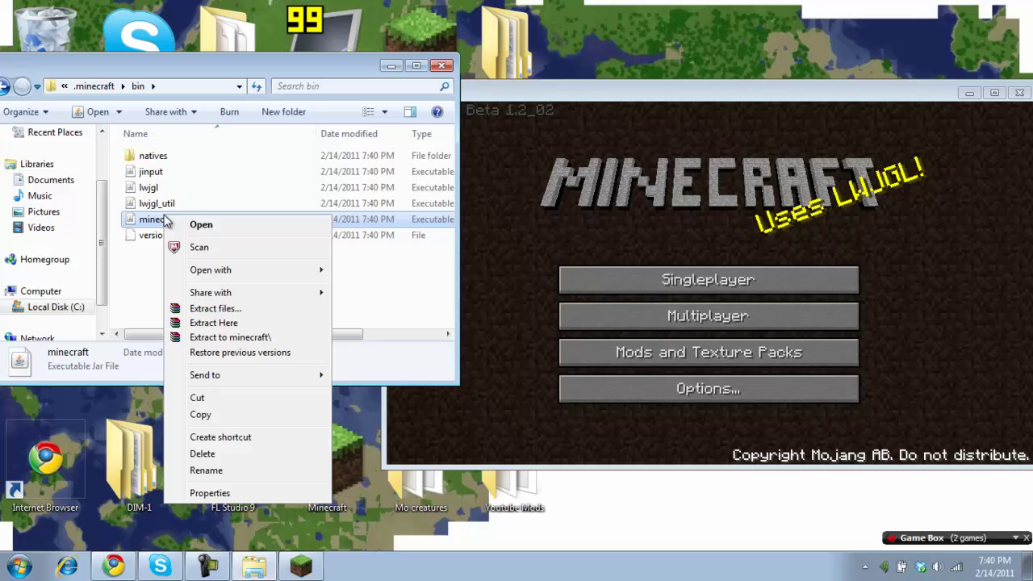
pyautogui.moveTo(234, 270)
pyautogui.click(379, 287)
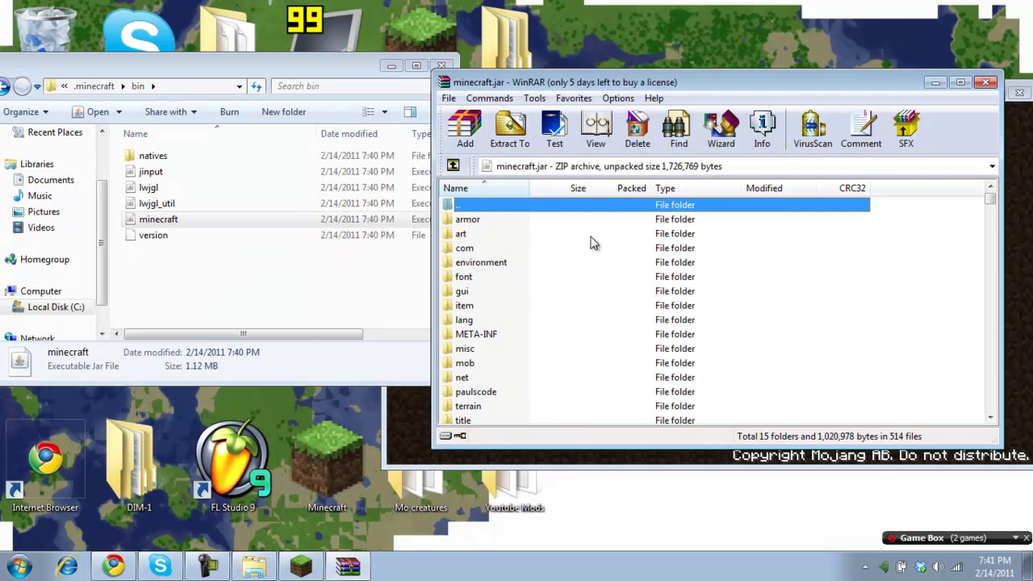
pyautogui.scroll(-4, 594, 242)
pyautogui.scroll(4, 608, 233)
# Step: Open the desktop folder "Youtube Mods" beside the archive window and select all of its files
pyautogui.doubleClick(508, 481)
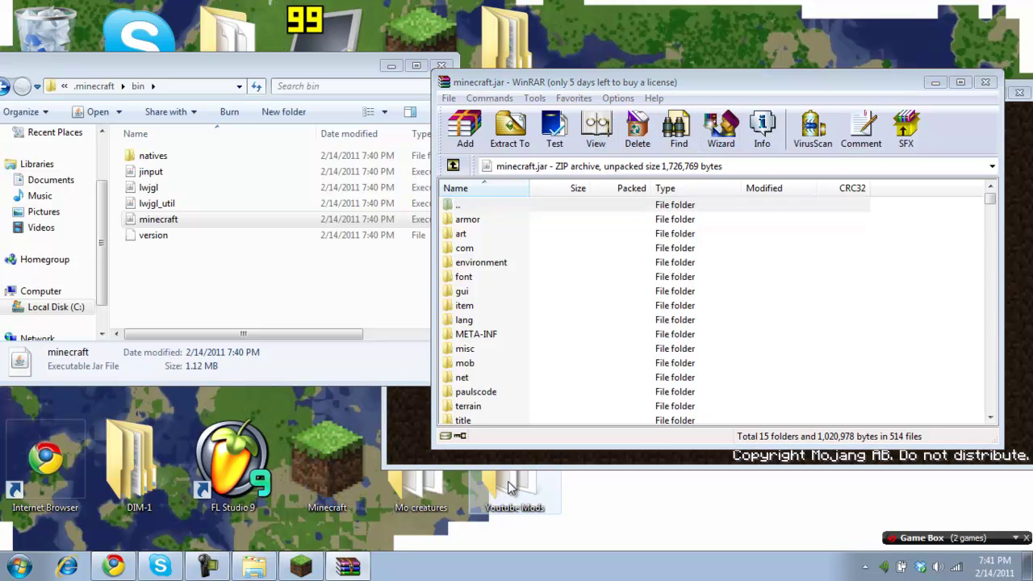
pyautogui.moveTo(340, 90); pyautogui.dragTo(247, 61)
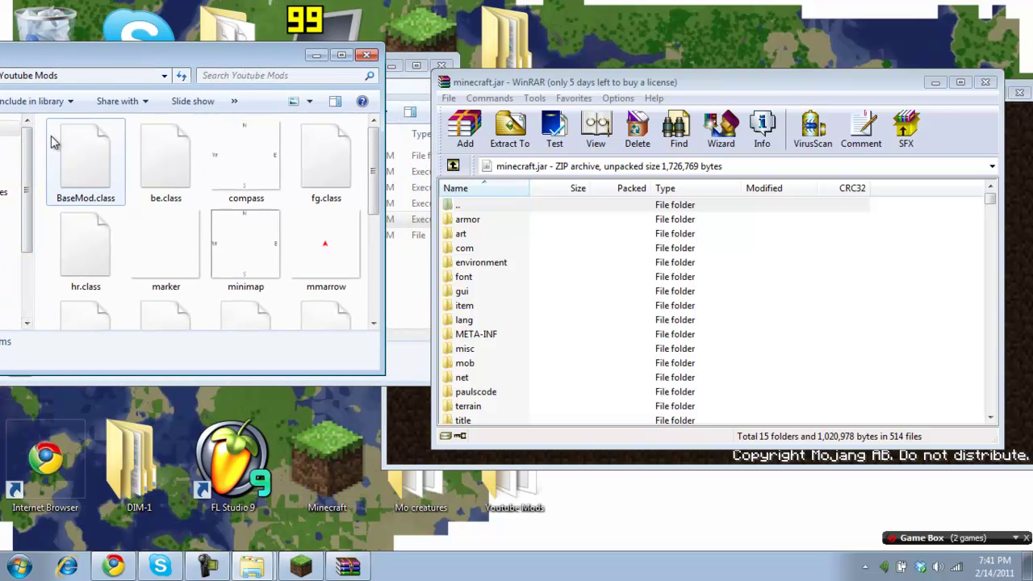
pyautogui.moveTo(40, 131); pyautogui.dragTo(414, 506)
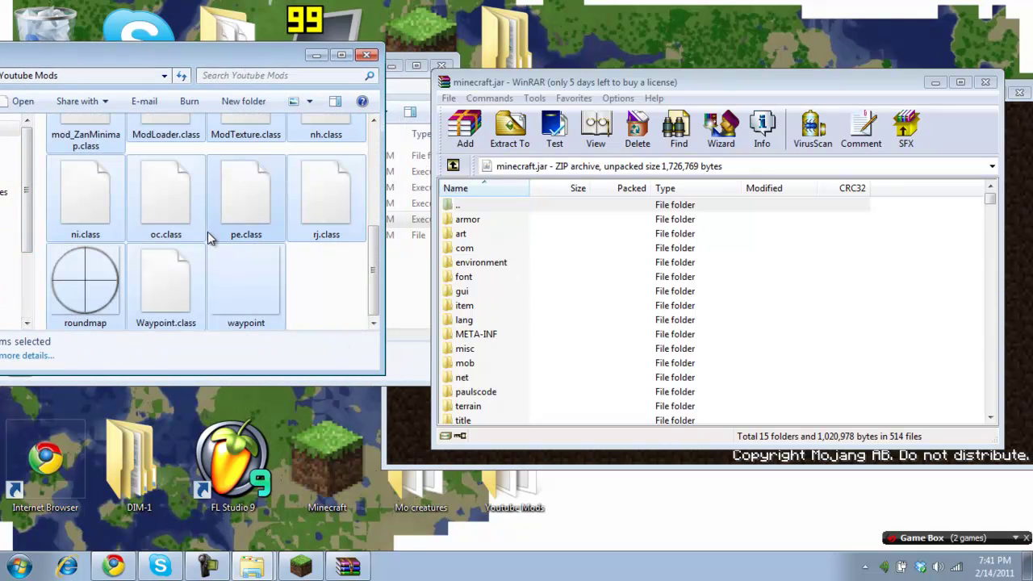
# Step: Try to add the selected mod files to minecraft.jar with the Add and replace files update mode
pyautogui.moveTo(178, 201); pyautogui.dragTo(558, 350)
pyautogui.moveTo(711, 403); pyautogui.dragTo(712, 403)
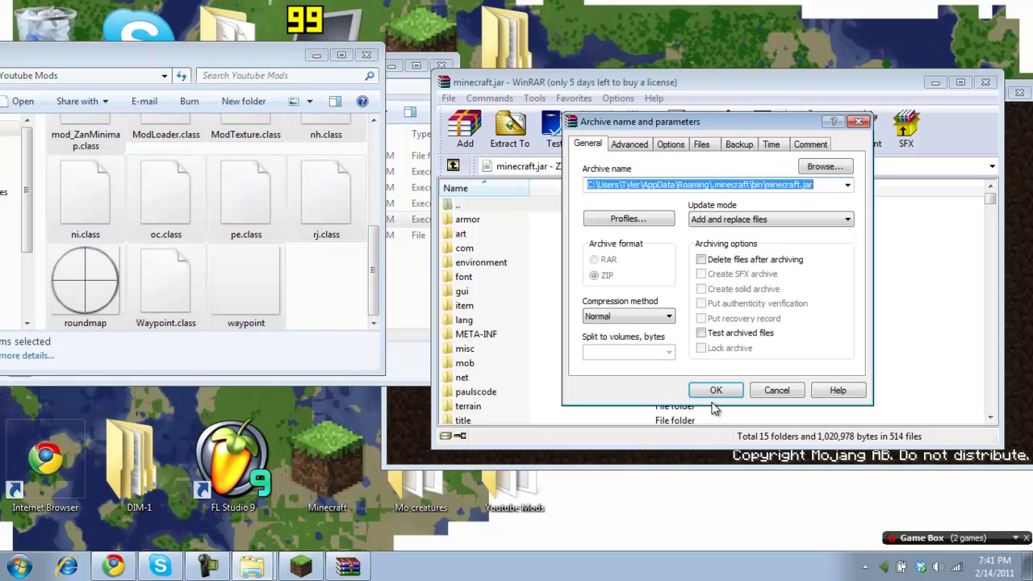
pyautogui.click(716, 390)
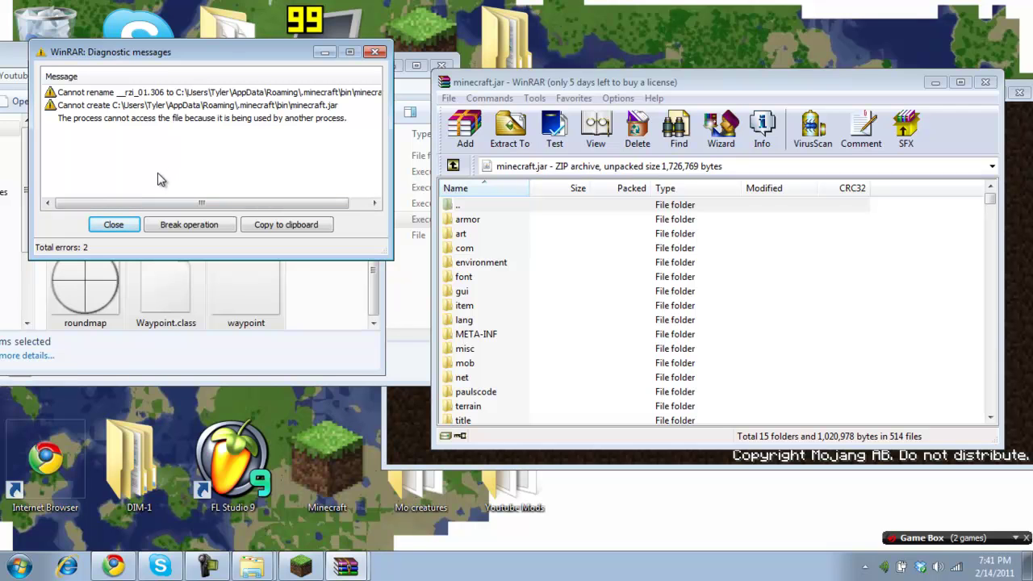
# Step: Close Minecraft and the WinRAR diagnostic messages, and add the selected mod files to minecraft.jar with Add and replace files
pyautogui.click(1024, 183)
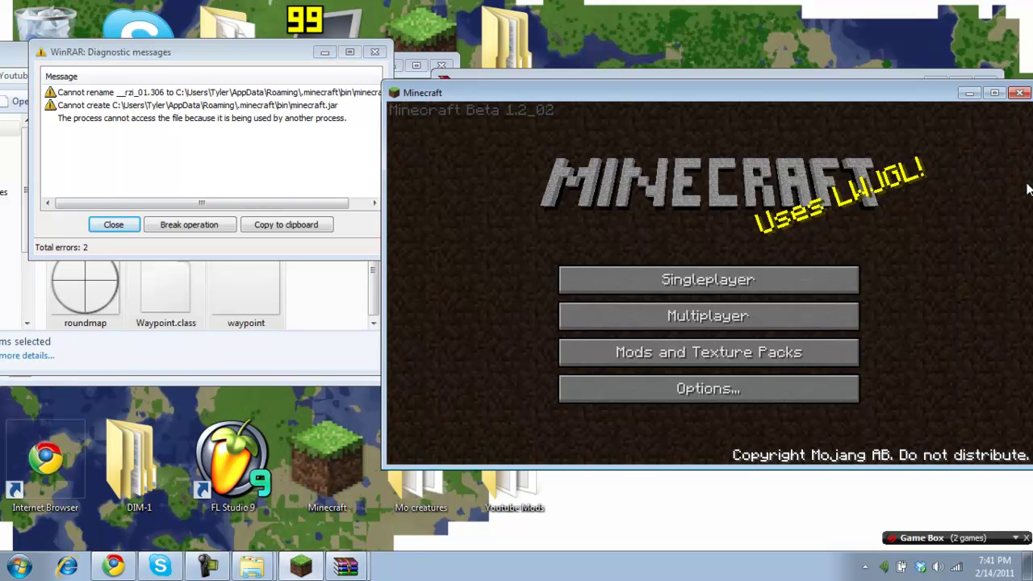
pyautogui.click(1020, 94)
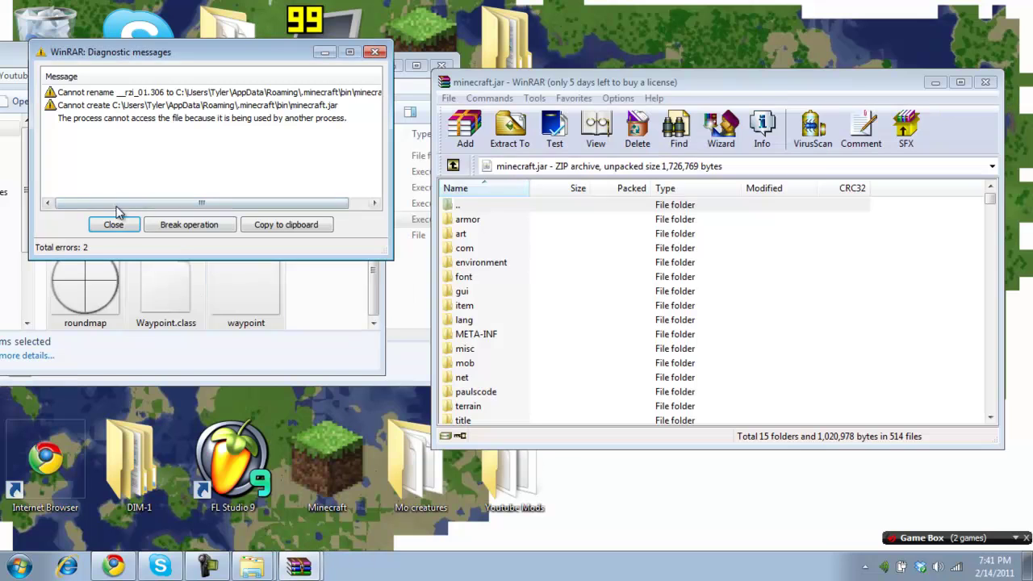
pyautogui.click(113, 224)
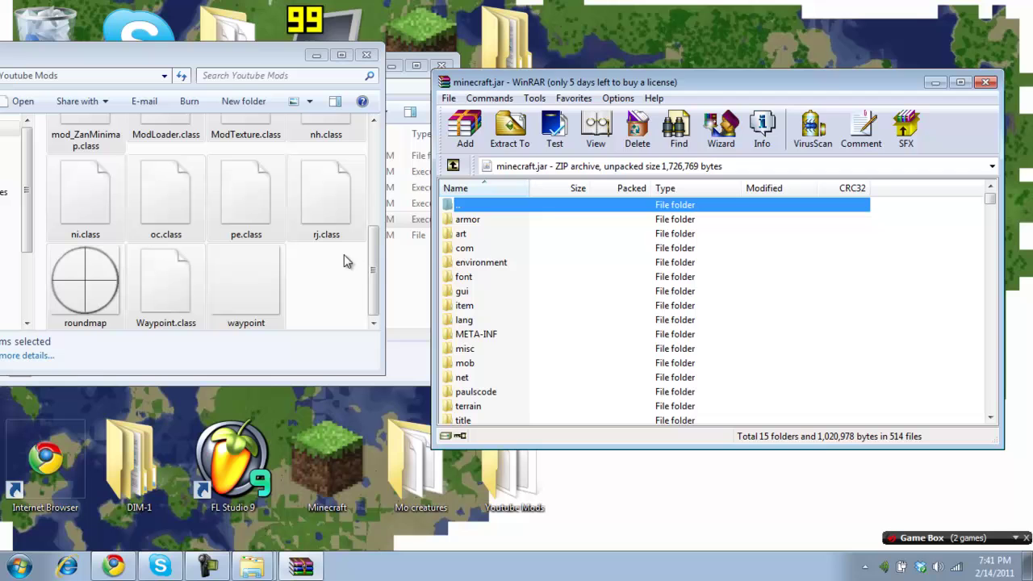
pyautogui.moveTo(361, 258); pyautogui.dragTo(567, 291)
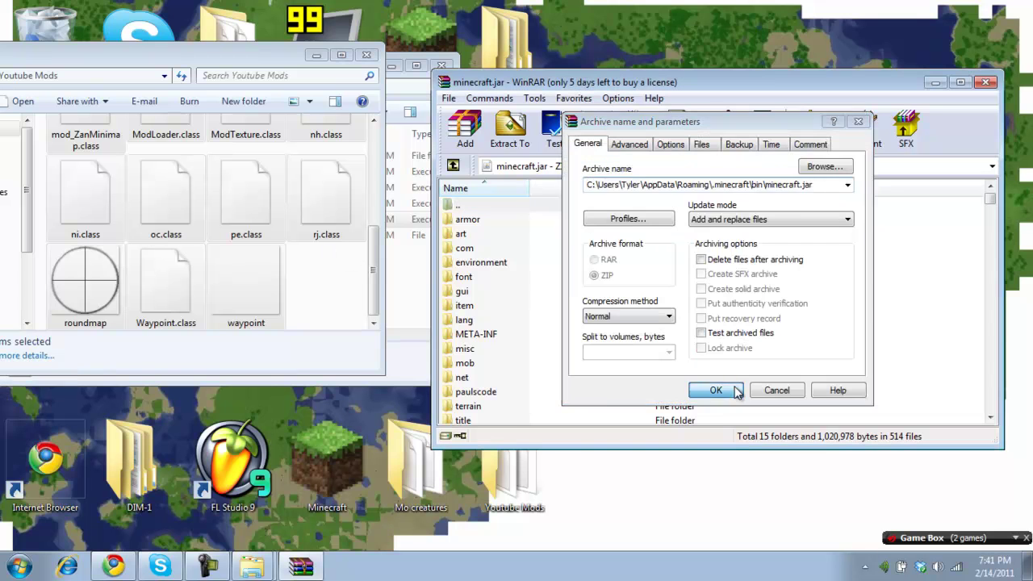
pyautogui.click(736, 391)
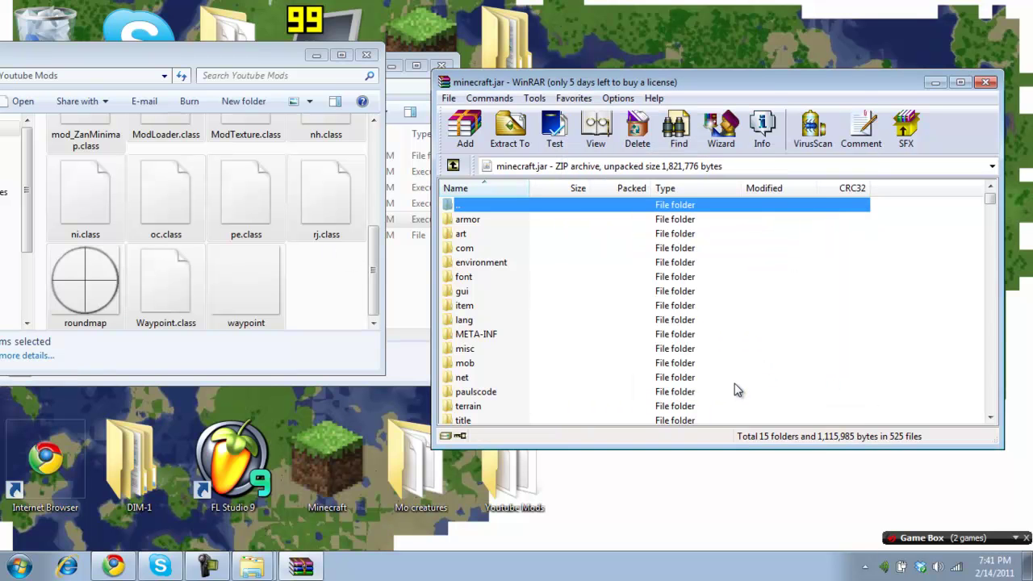
# Step: Delete the META-INF folder from minecraft.jar
pyautogui.click(478, 334)
pyautogui.rightClick(476, 334)
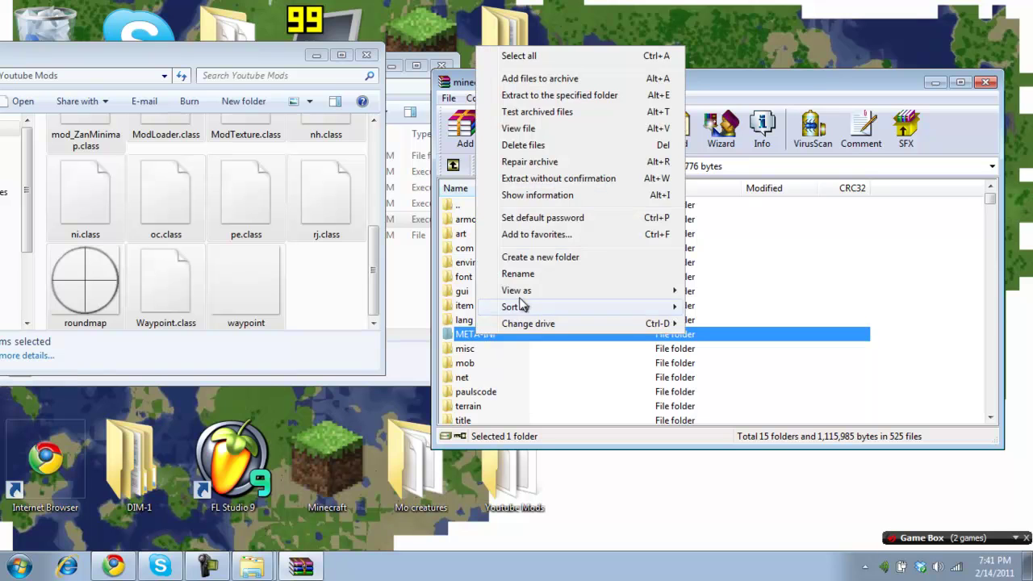
pyautogui.click(529, 150)
pyautogui.click(535, 336)
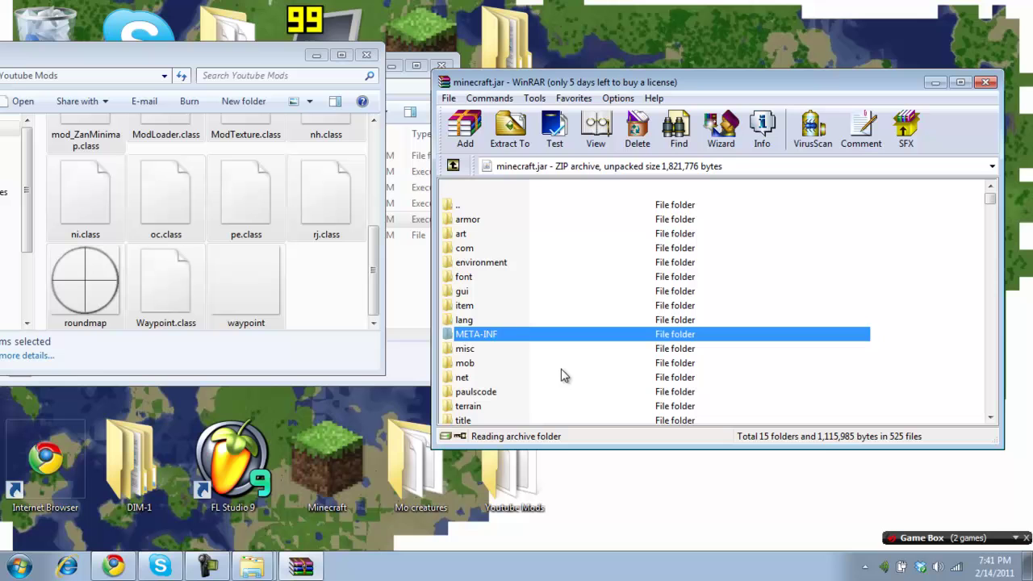
# Step: Close the minecraft.jar archive and the "Youtube Mods" and bin folder windows
pyautogui.click(986, 84)
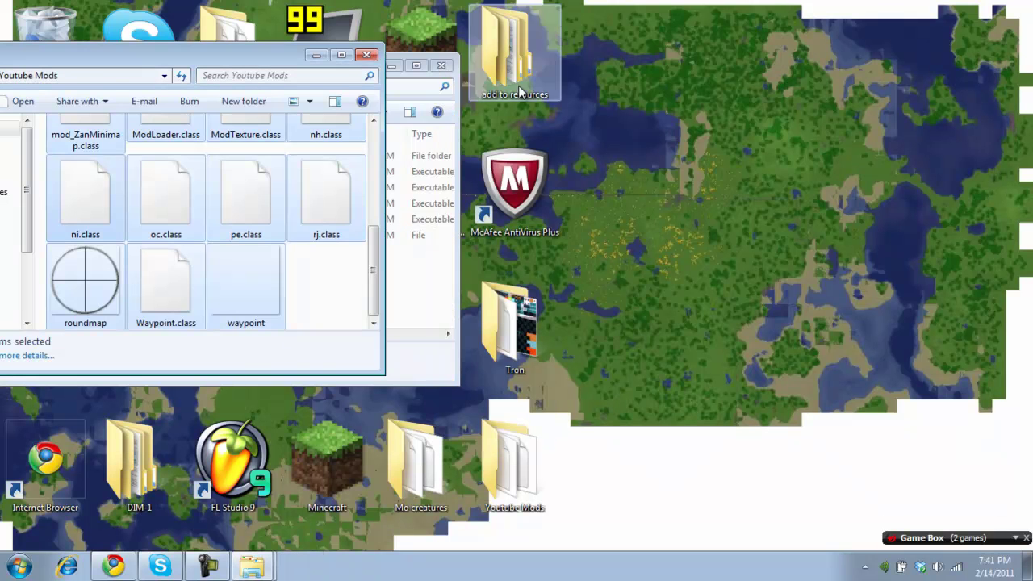
pyautogui.click(367, 55)
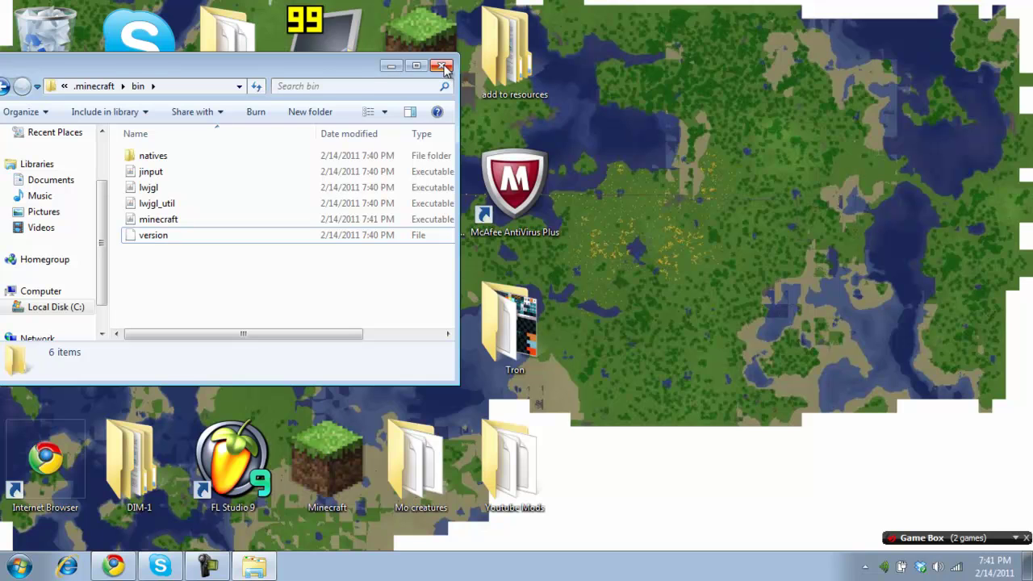
pyautogui.moveTo(373, 77); pyautogui.dragTo(648, 126)
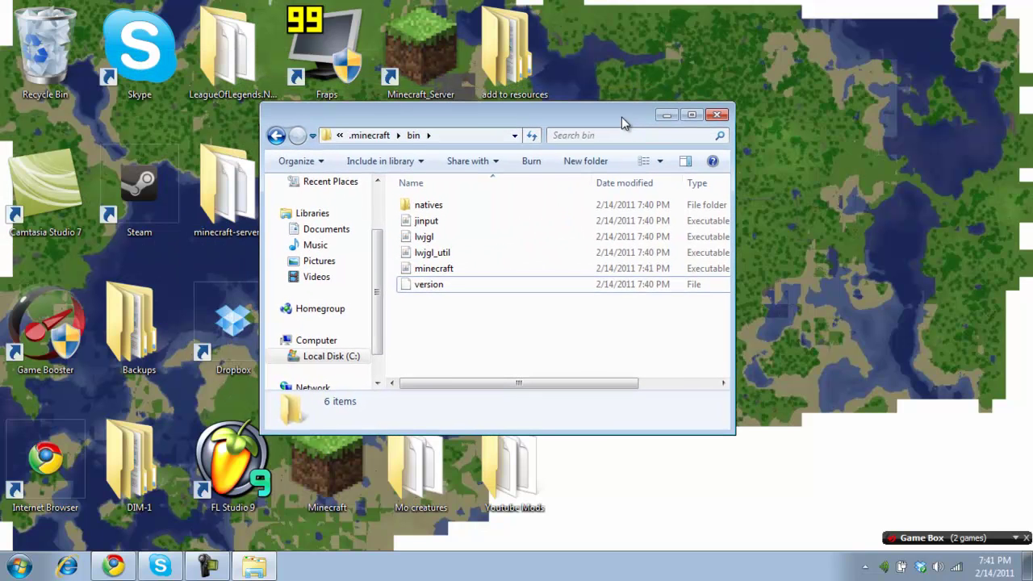
pyautogui.click(717, 116)
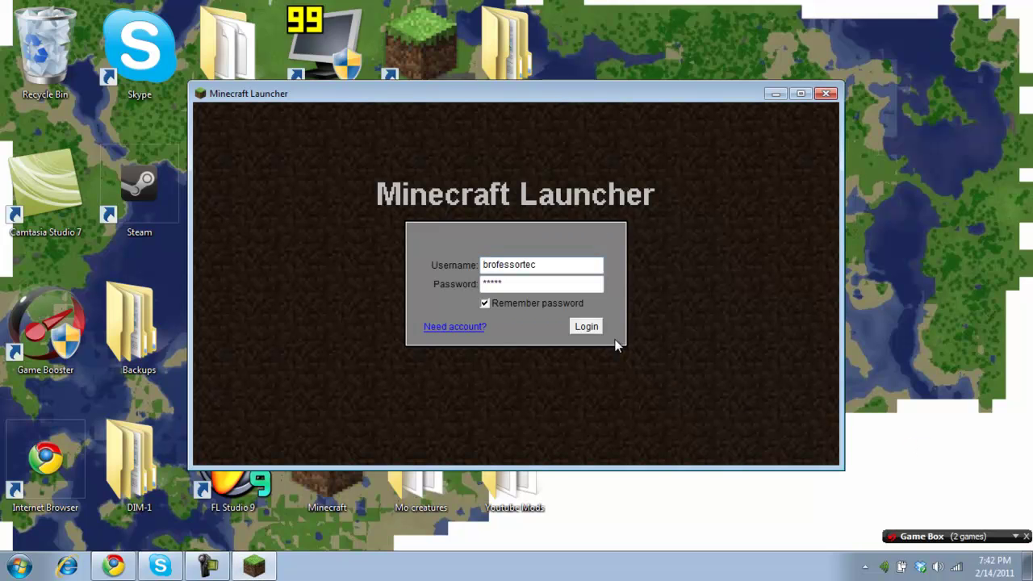
# Step: Log in to the Minecraft Launcher with the remembered credentials and move its window clear of the desktop folders
pyautogui.click(595, 325)
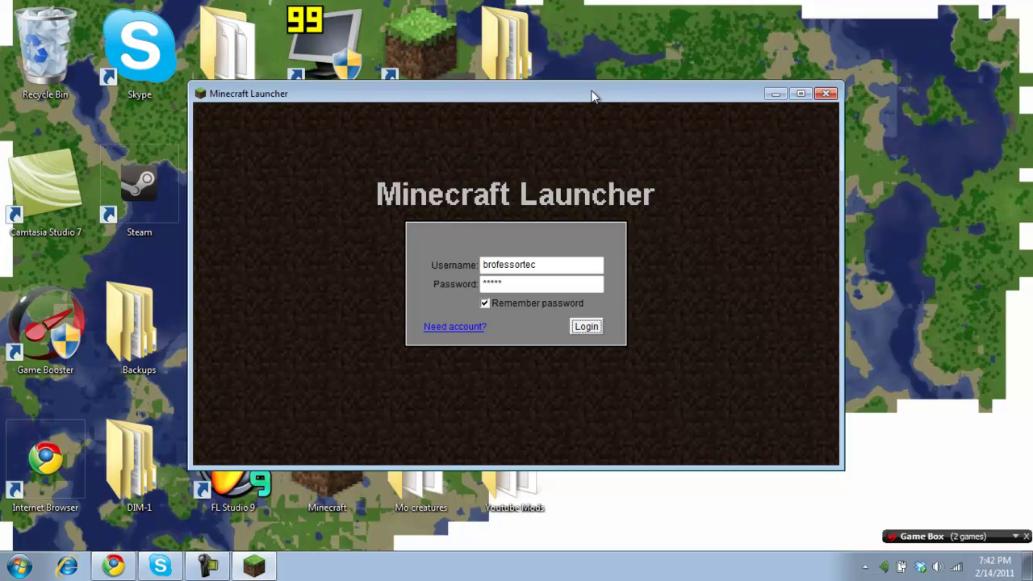
pyautogui.moveTo(593, 95); pyautogui.dragTo(777, 65)
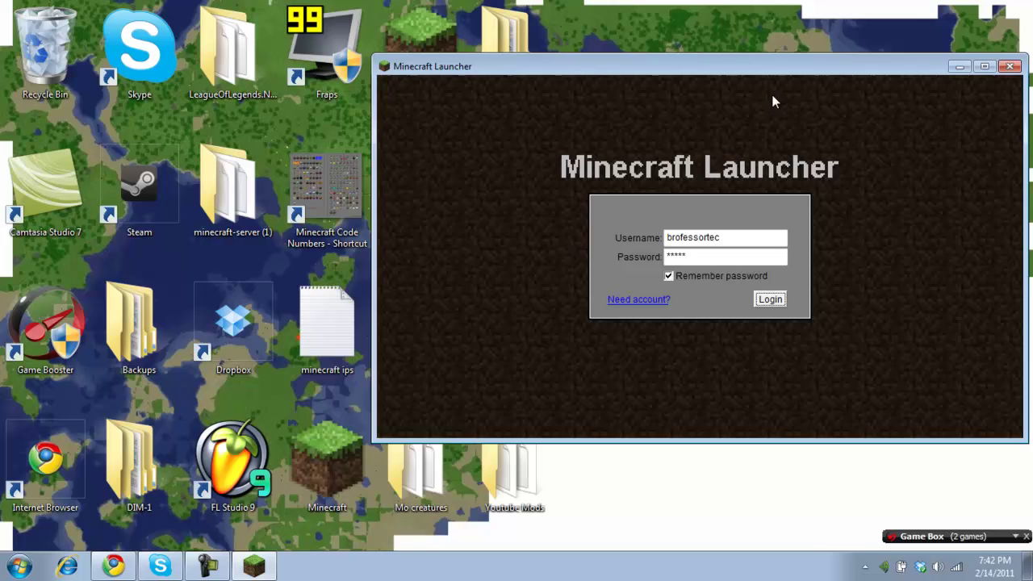
# Step: Look over the saved world folders in the desktop folder "Backups" and close its window
pyautogui.doubleClick(170, 332)
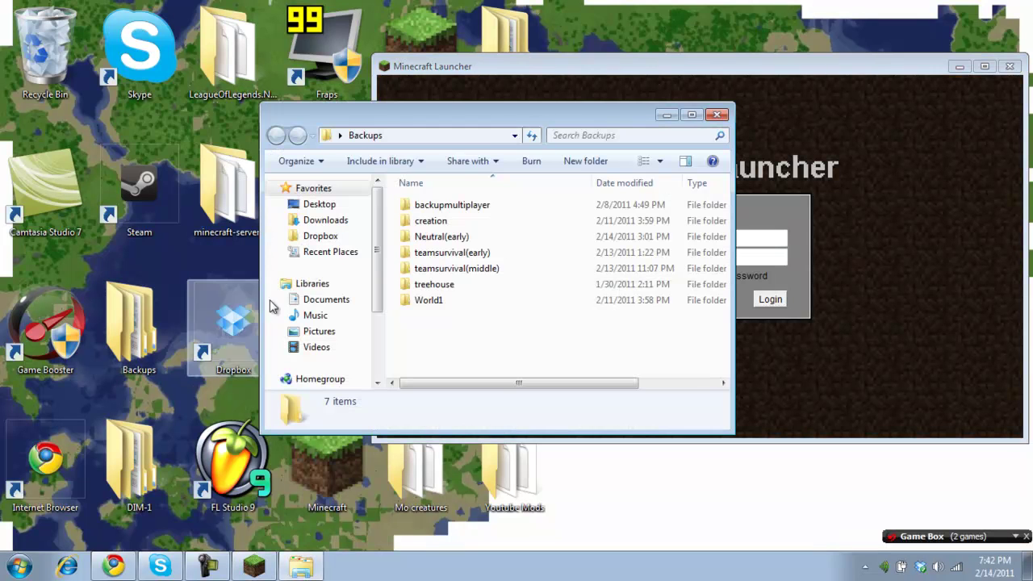
pyautogui.moveTo(531, 324); pyautogui.dragTo(395, 194)
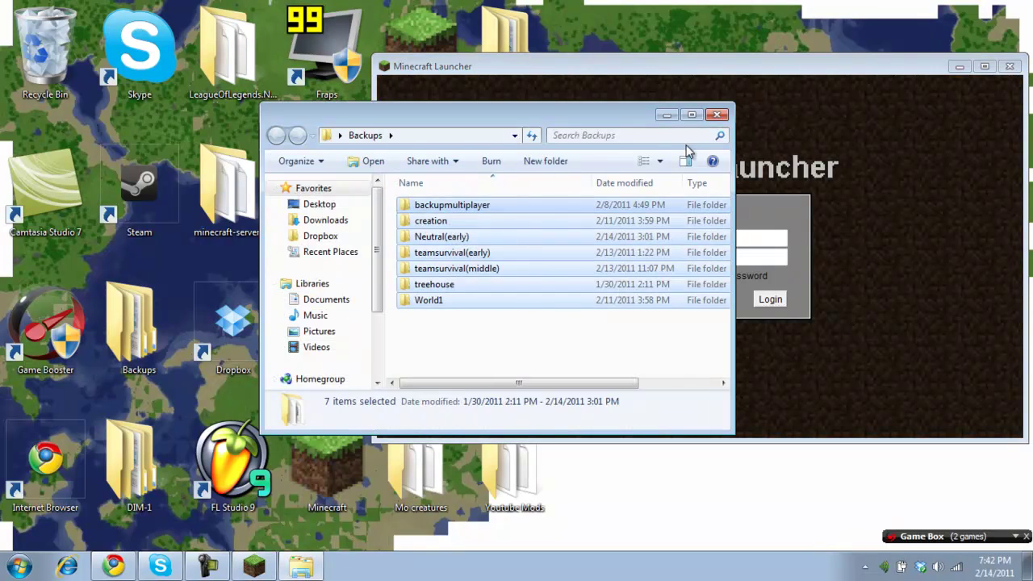
pyautogui.click(717, 115)
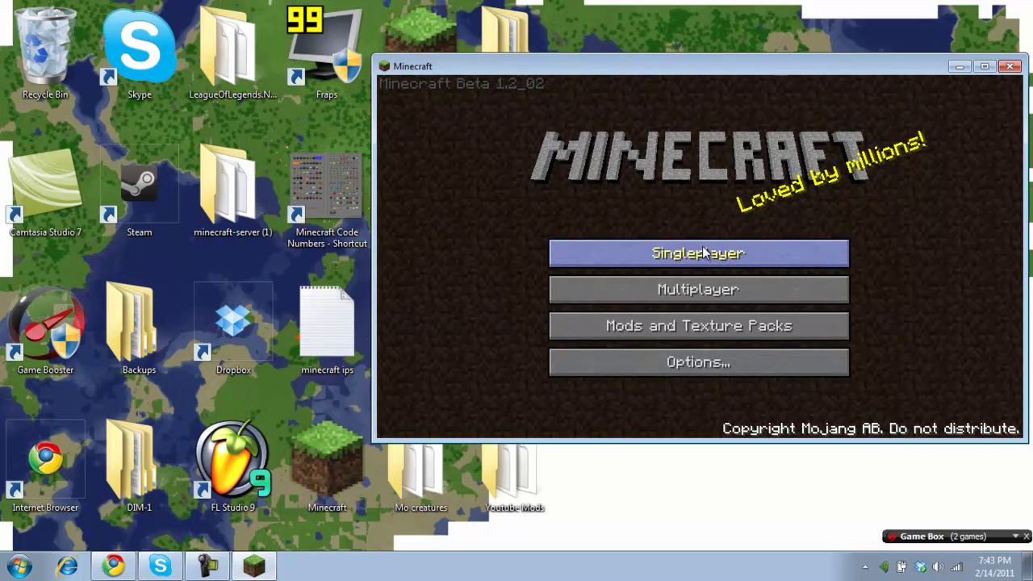
# Step: Create a singleplayer world in the fifth empty slot, dismiss the Zan's Mod welcome message, and briefly check the inventory
pyautogui.click(702, 249)
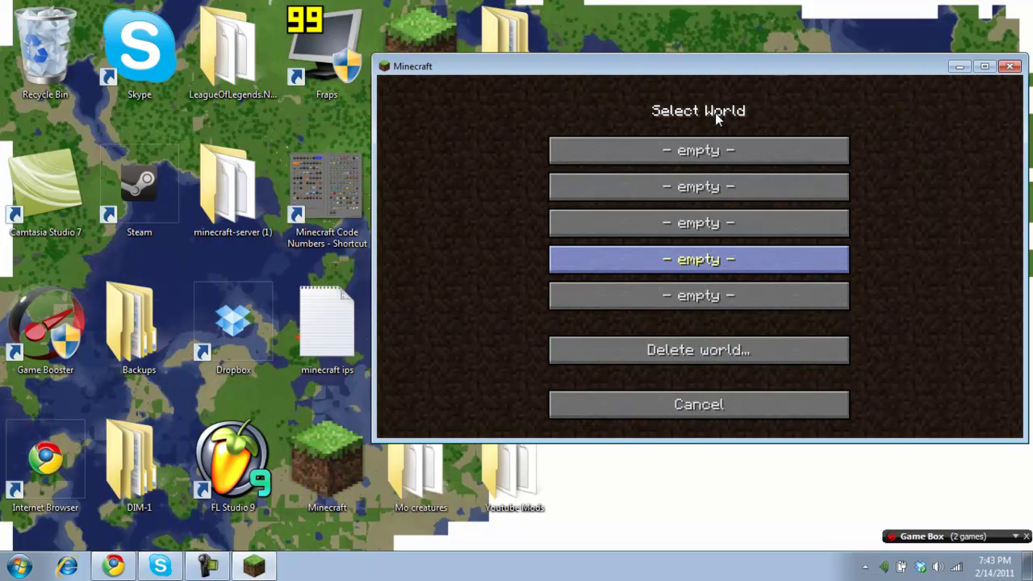
pyautogui.click(712, 302)
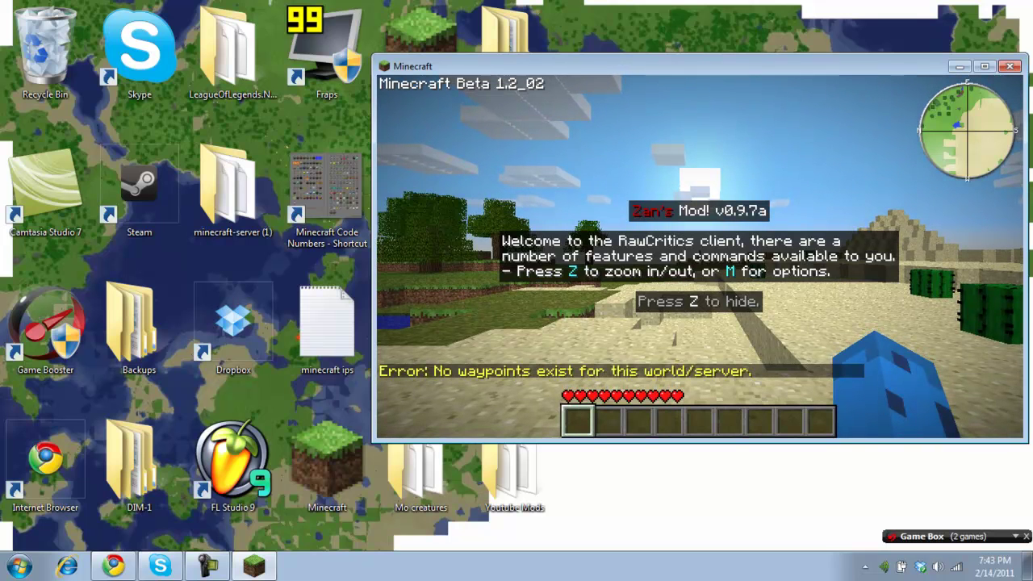
pyautogui.press('z')
pyautogui.press('e')
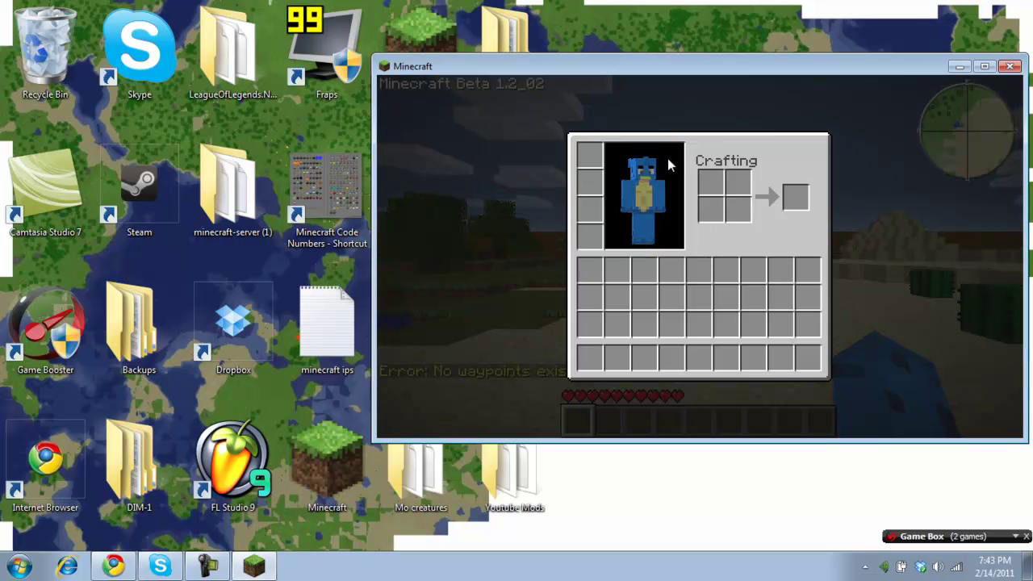
pyautogui.press('e')
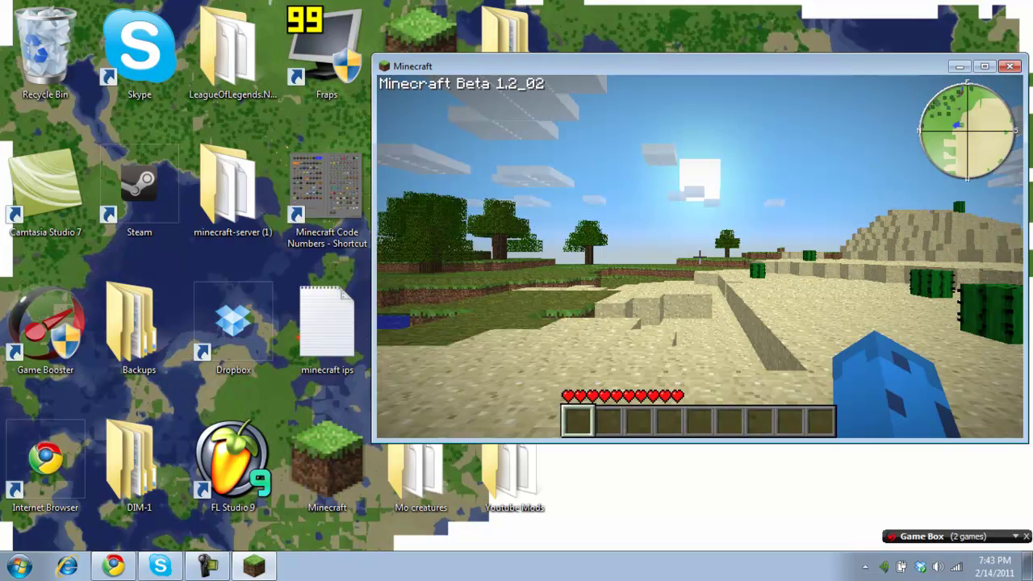
# Step: Set Graphics to Fast and View Bobbing to OFF, reduce the Render Distance by two settings, and resume the game
pyautogui.press('Escape')
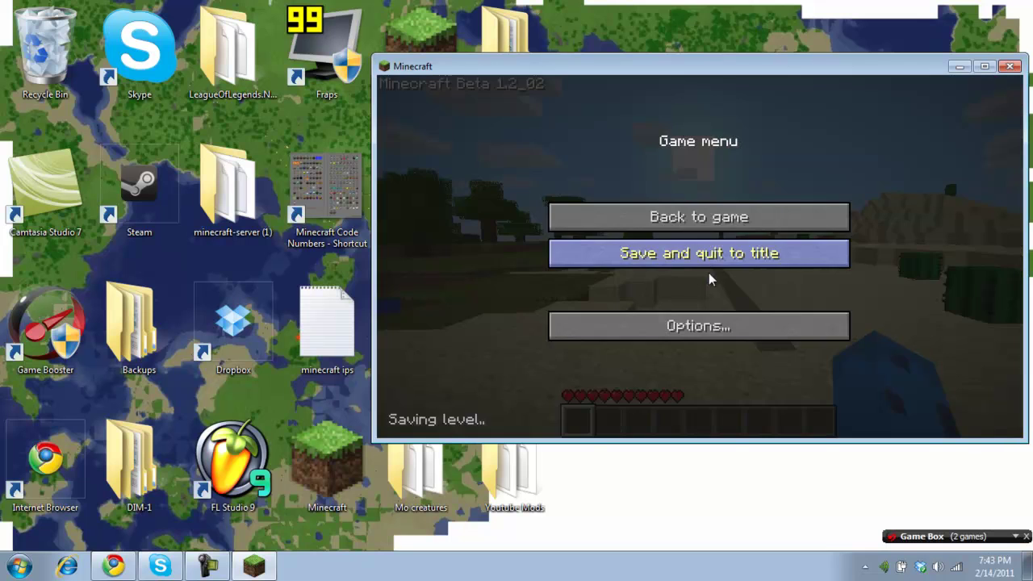
pyautogui.click(726, 327)
pyautogui.click(776, 295)
pyautogui.click(795, 233)
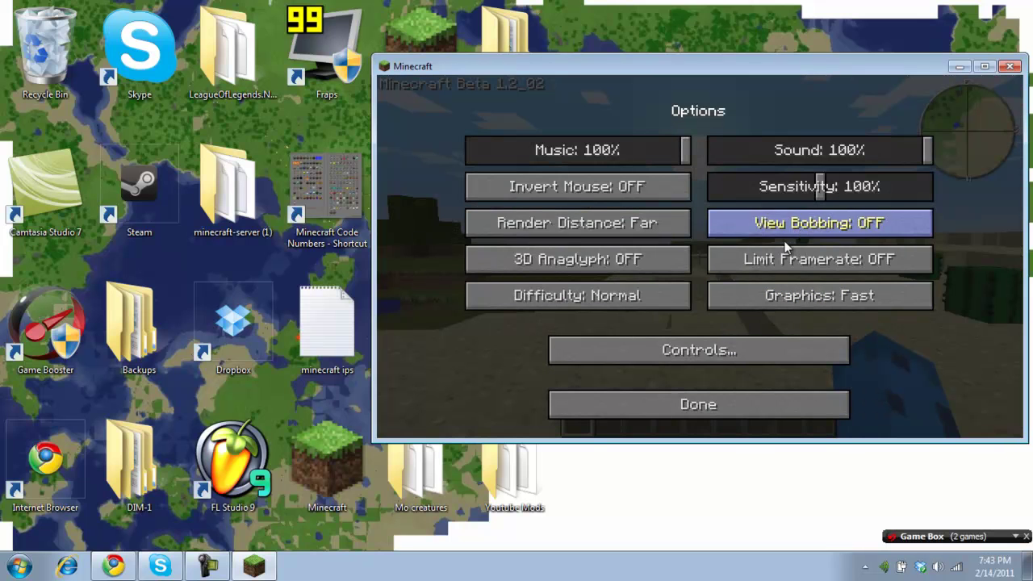
pyautogui.doubleClick(670, 233)
pyautogui.click(716, 400)
pyautogui.press('Escape')
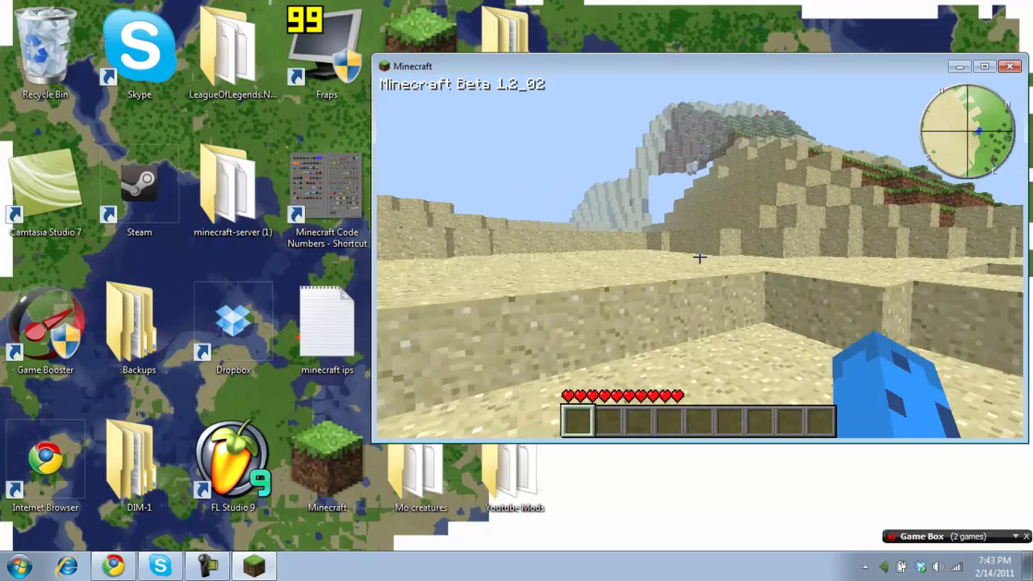
# Step: Toggle Dynamic Lighting and Terrain Depth off and back on in the minimap options, and exit the options
pyautogui.press('m')
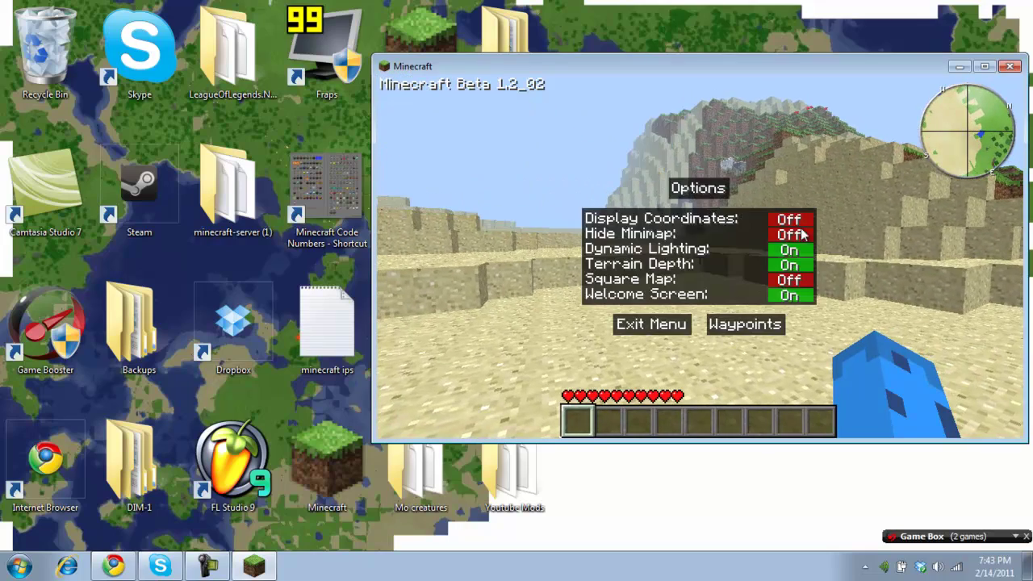
pyautogui.click(788, 249)
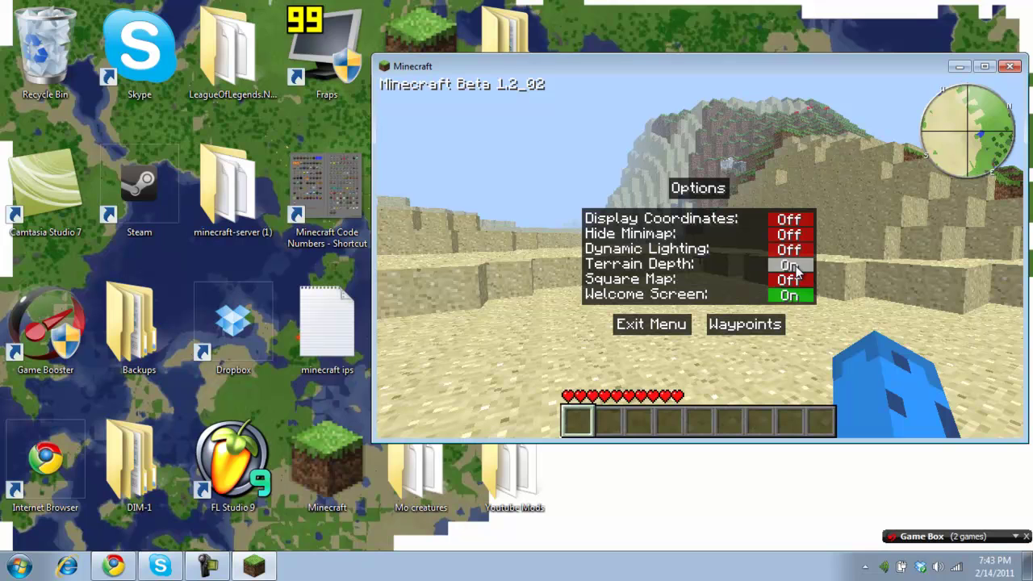
pyautogui.click(794, 266)
pyautogui.click(795, 266)
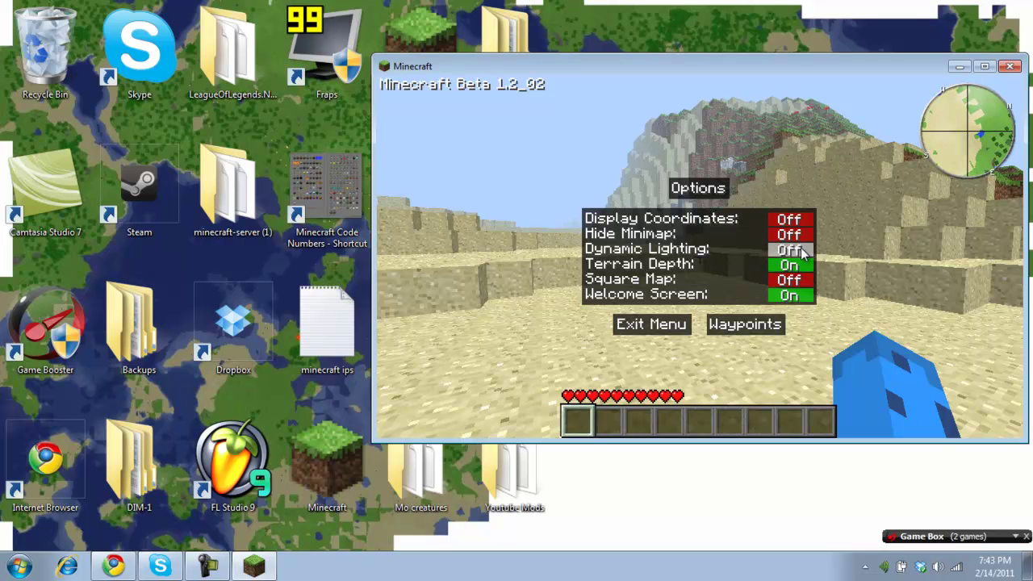
pyautogui.click(790, 249)
pyautogui.press('Escape')
# Step: Walk across the desert, breaking the nearby cacti one after another and collecting the cactus blocks
pyautogui.moveTo(699, 257)
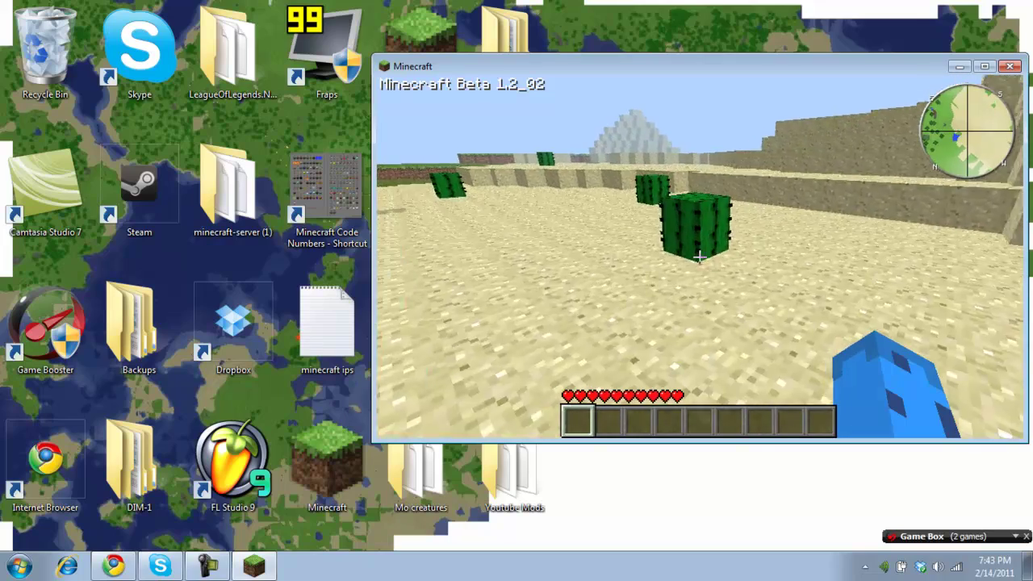
pyautogui.click(699, 257)
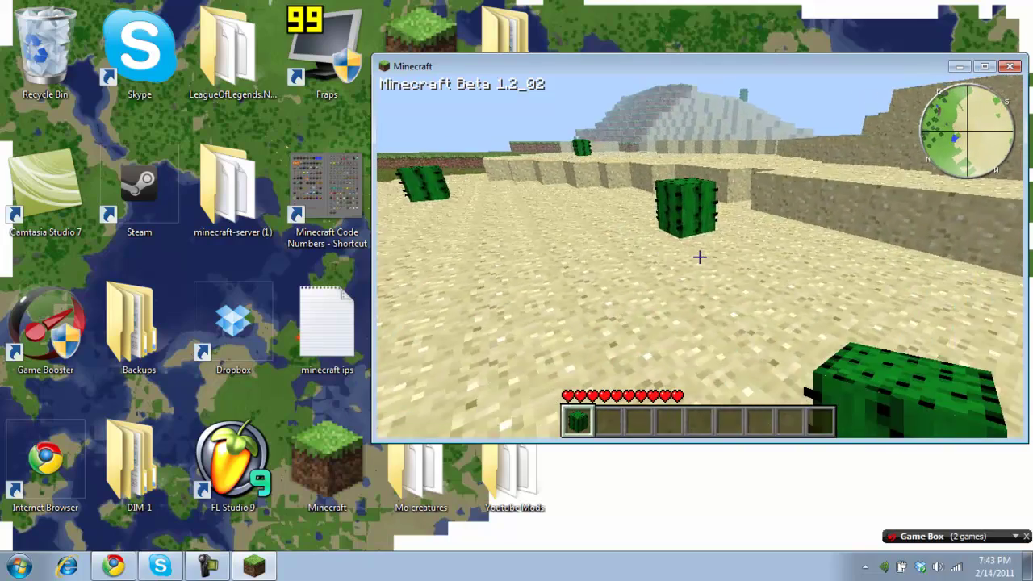
pyautogui.press('w')
pyautogui.click(699, 257)
pyautogui.moveTo(699, 257)
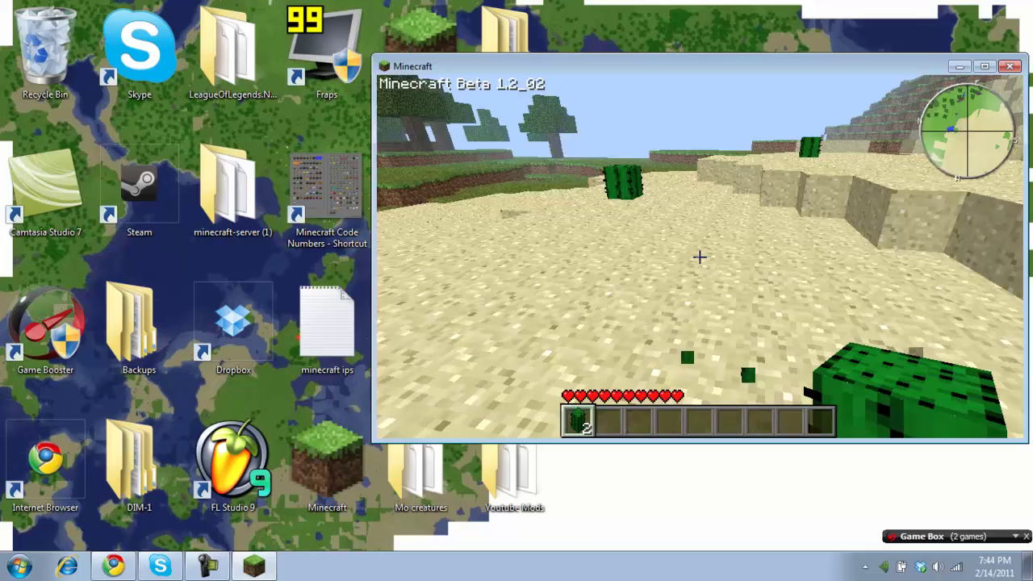
pyautogui.press('w')
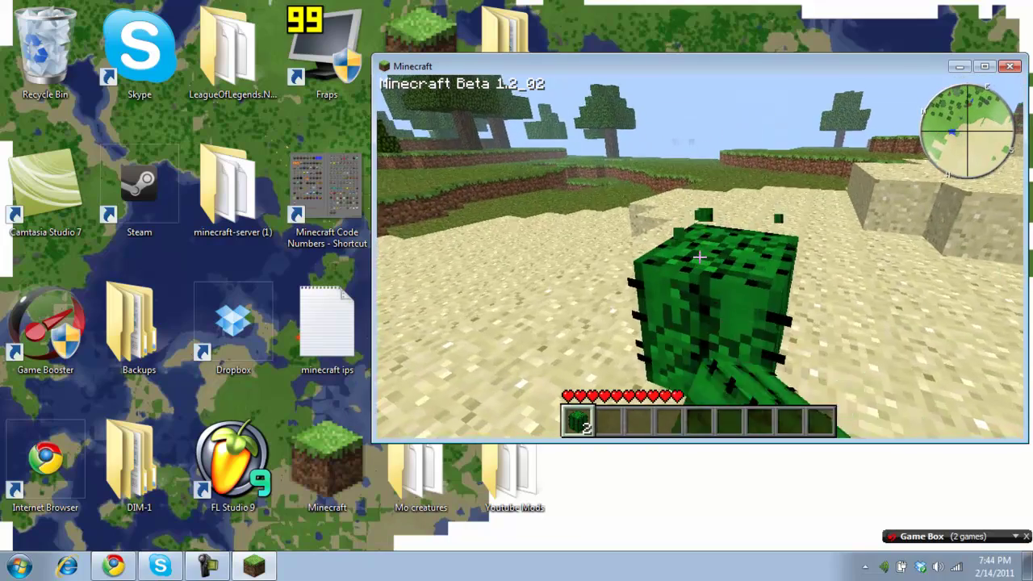
pyautogui.click(699, 257)
# Step: Break and collect the sand block in front of the tall cactus tower, and walk toward the tower
pyautogui.moveTo(699, 257)
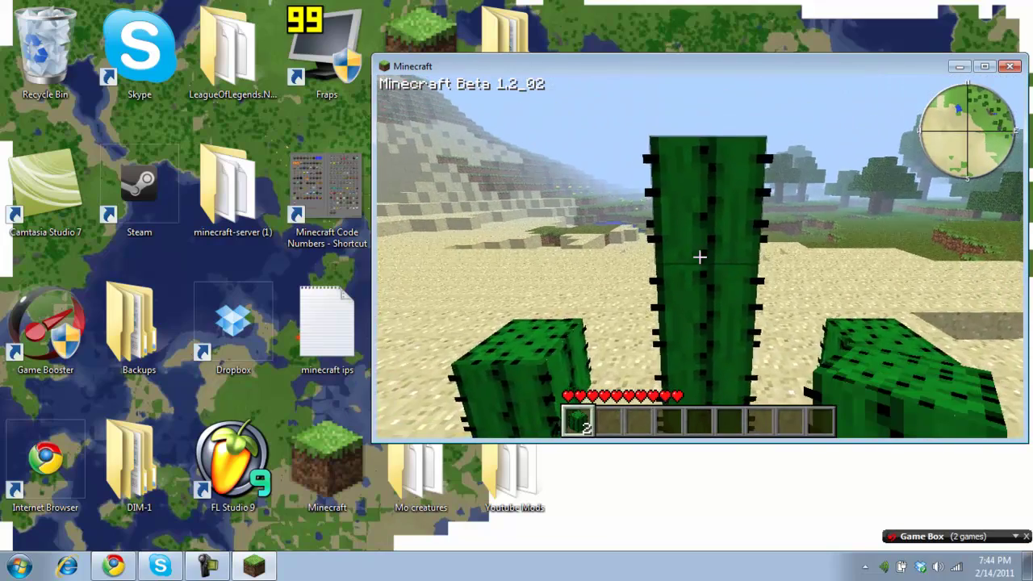
pyautogui.press('s')
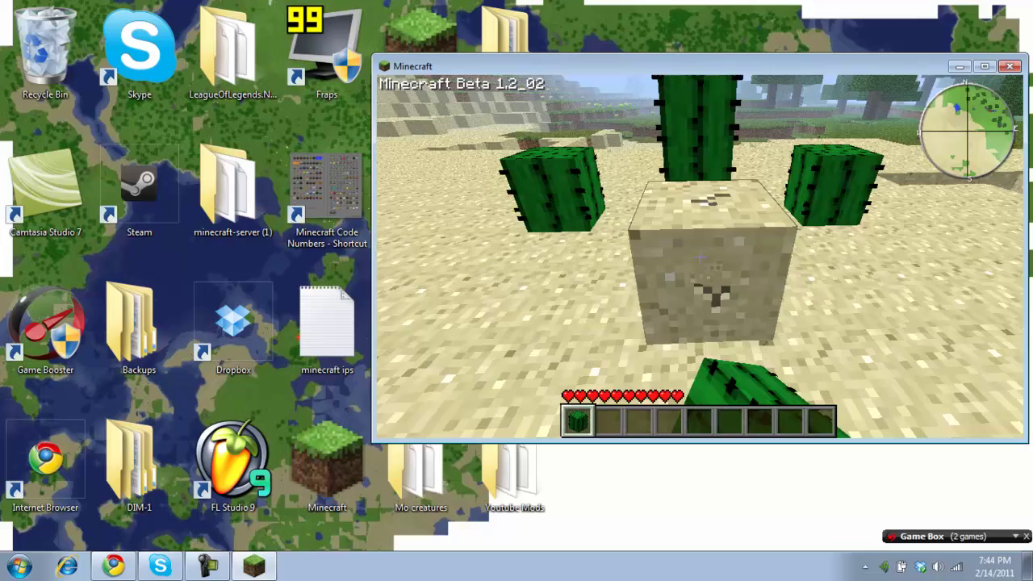
pyautogui.click(699, 256)
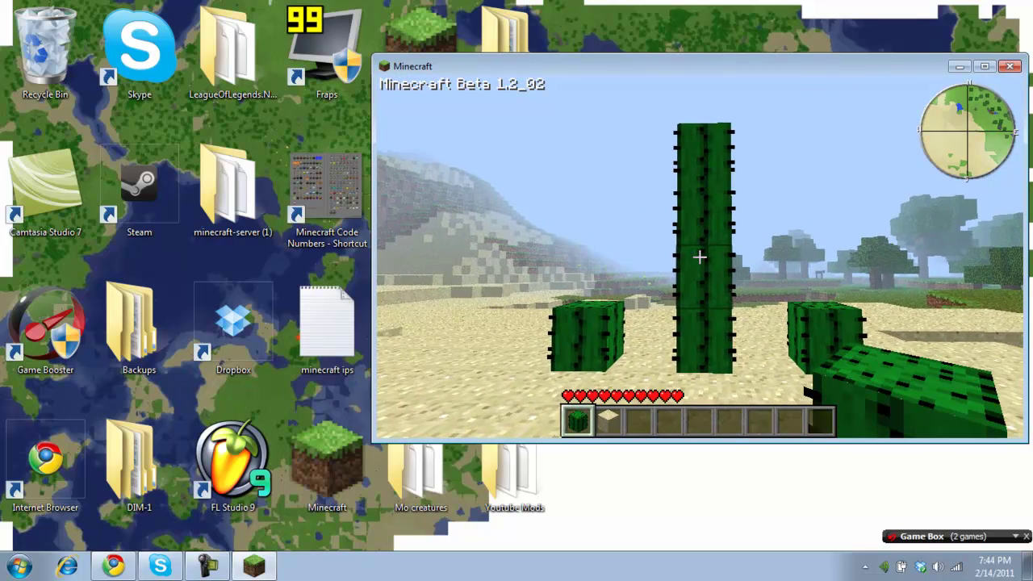
pyautogui.press('w')
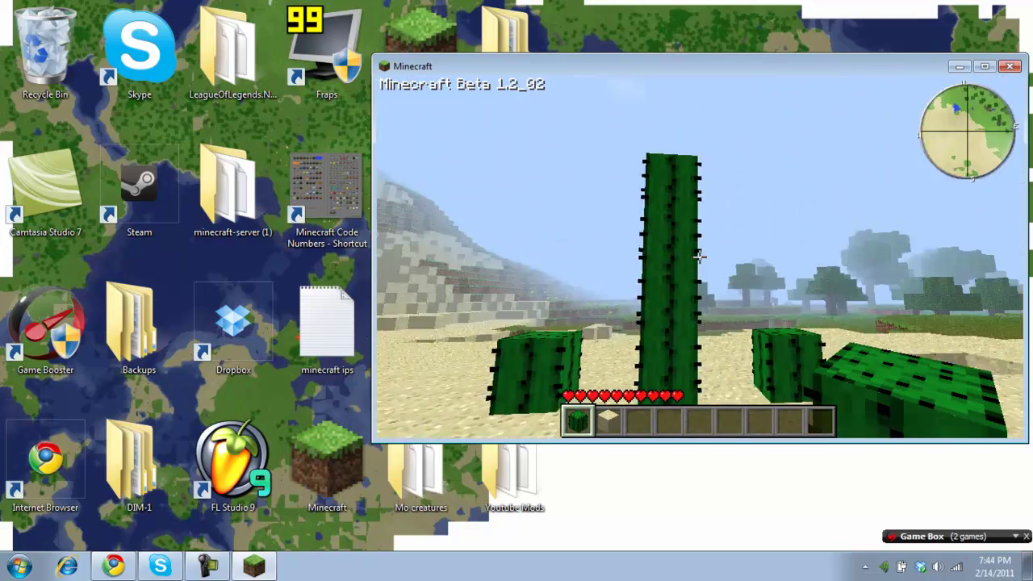